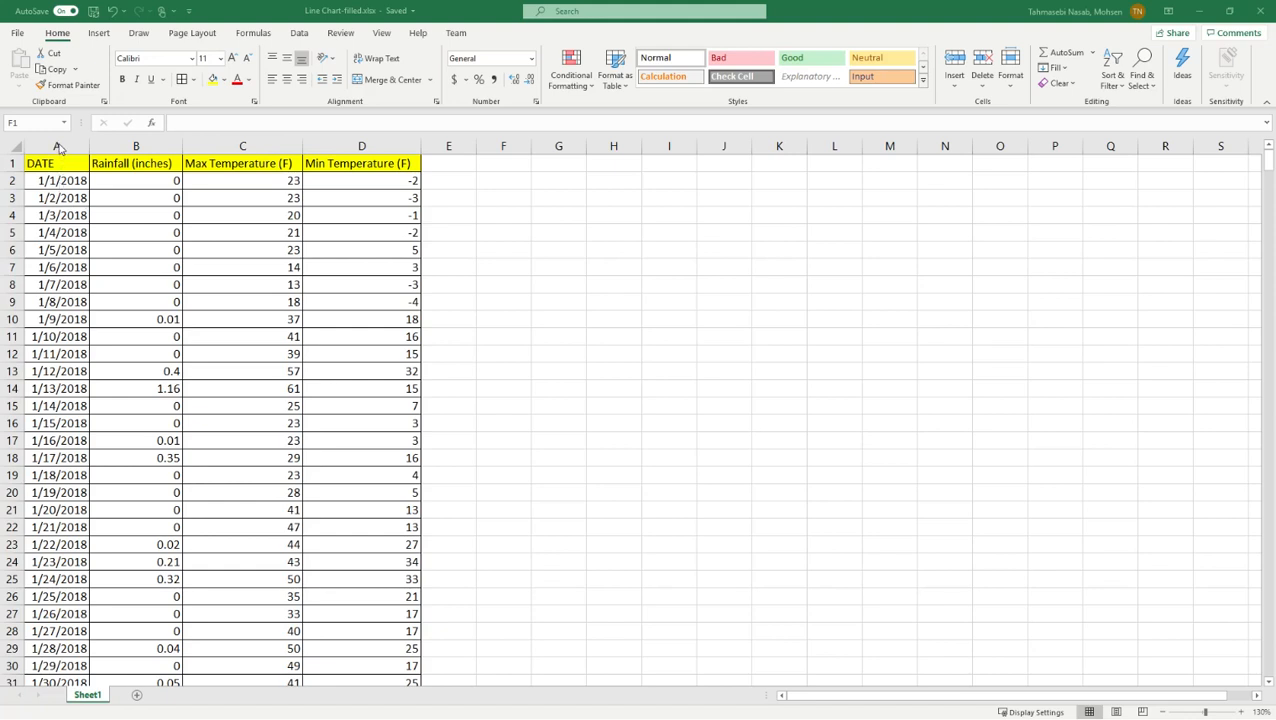
Auto-fit the width of the DATE column so every date through the last row, 12/31/2019, displays fully.
click(57, 146)
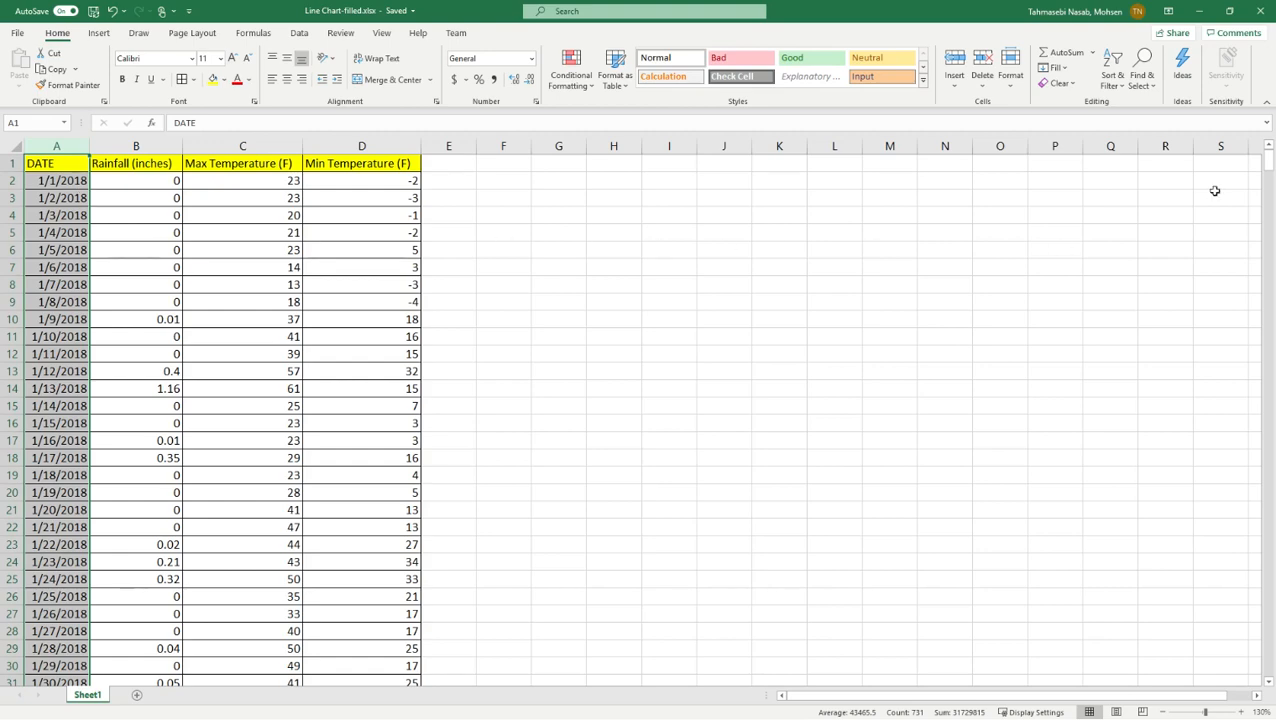
drag(1267, 164, 1253, 698)
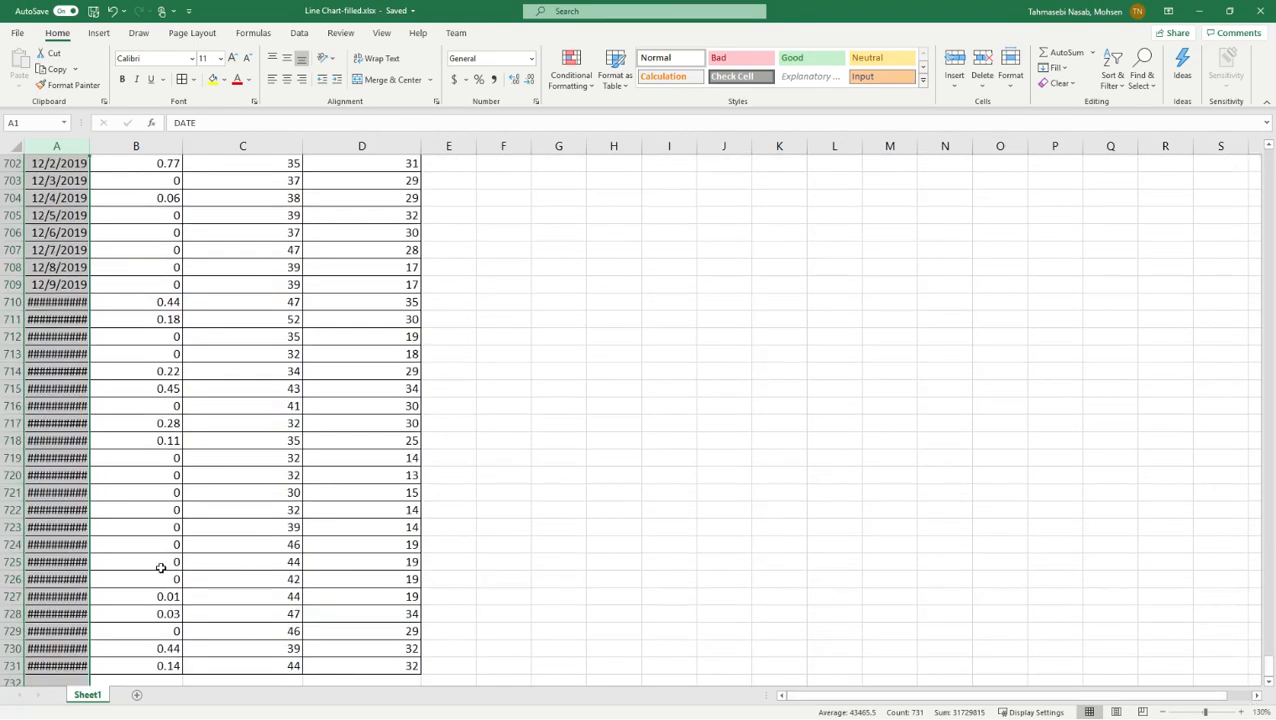
double_click(93, 143)
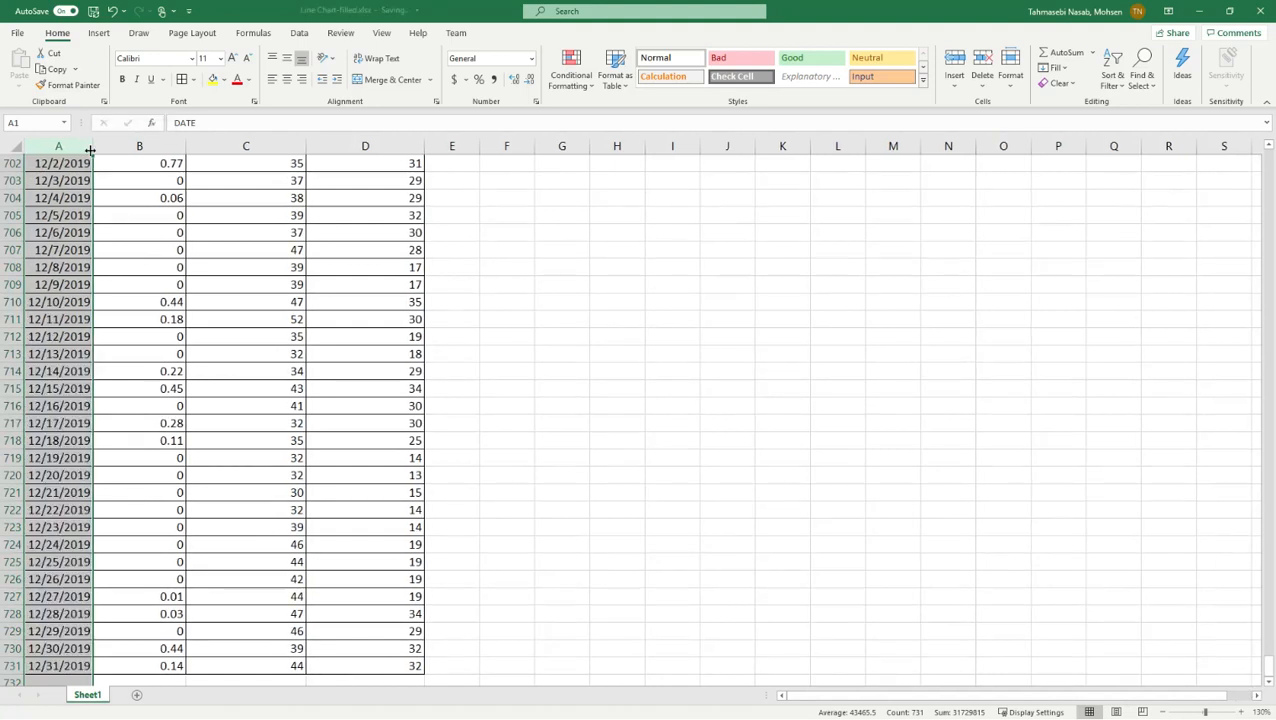
click(66, 667)
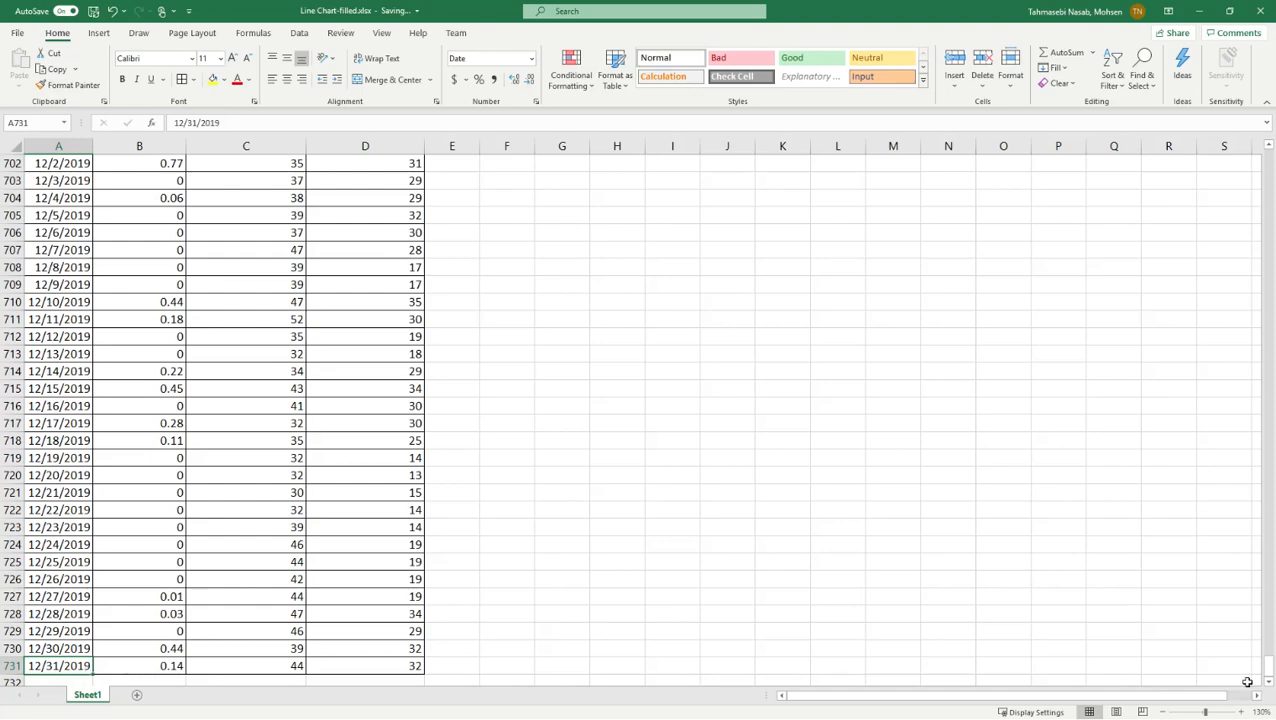
drag(1266, 668, 1243, 155)
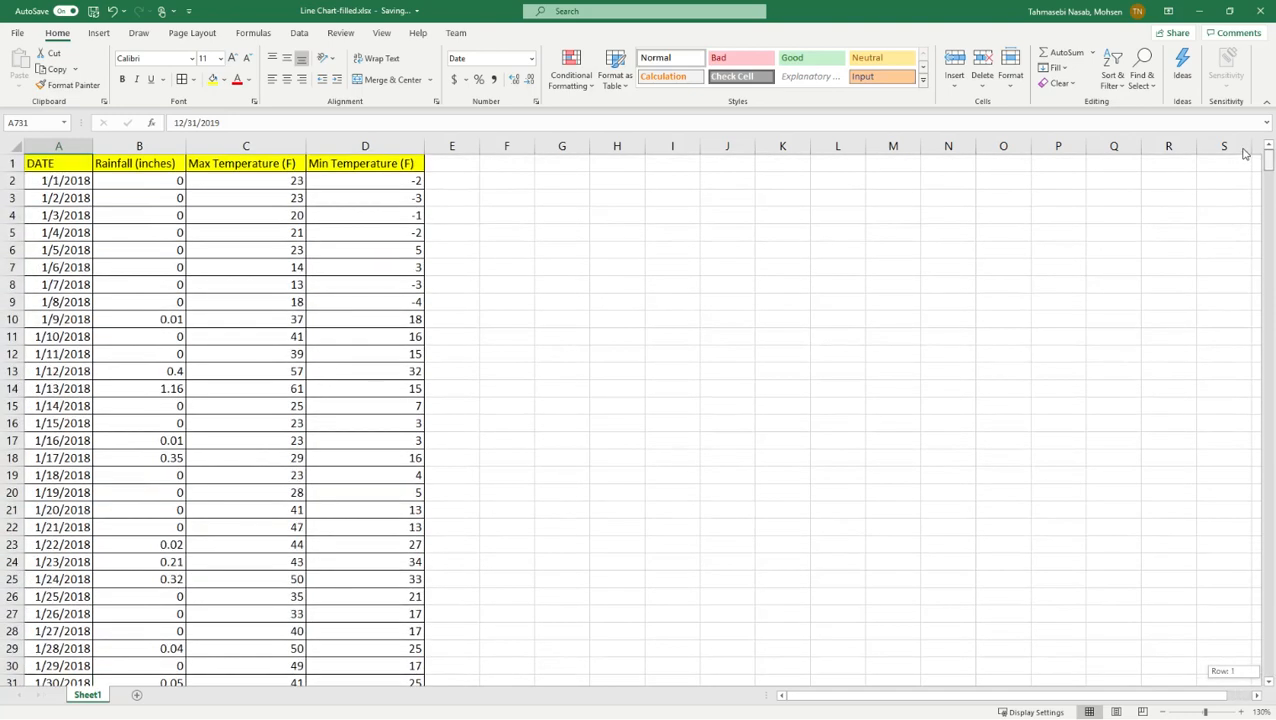
click(166, 166)
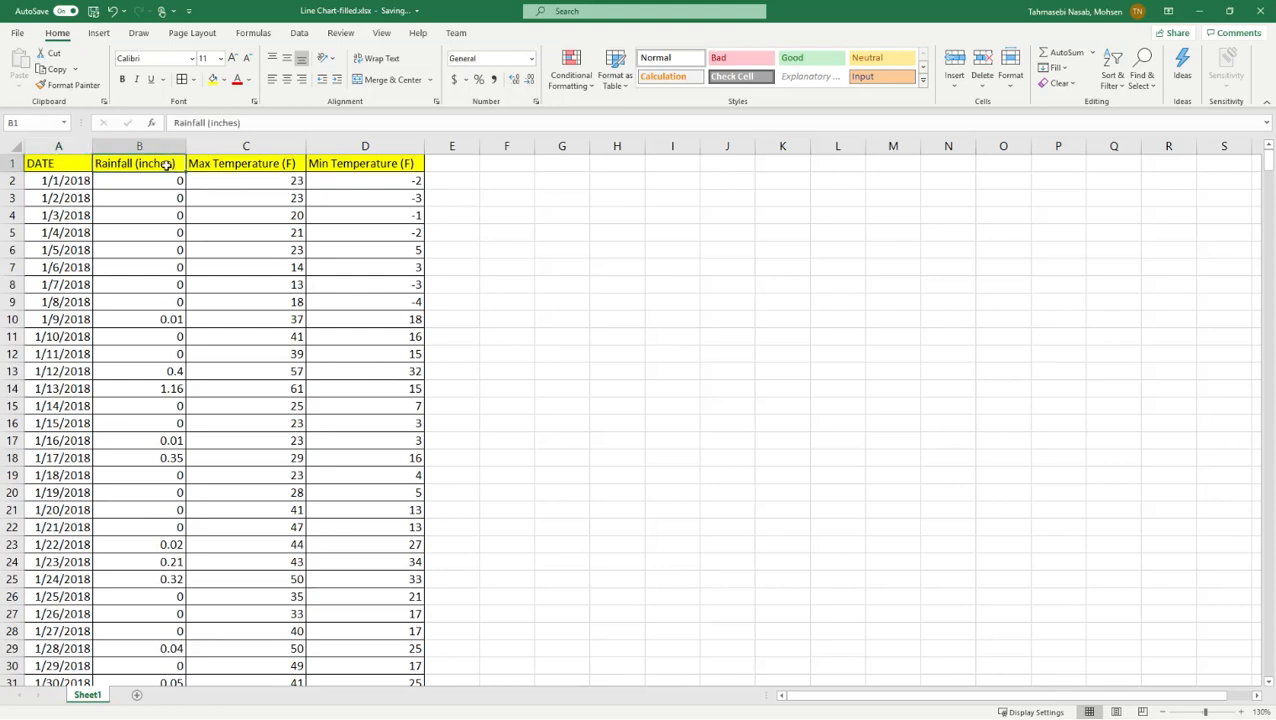
click(250, 163)
click(384, 163)
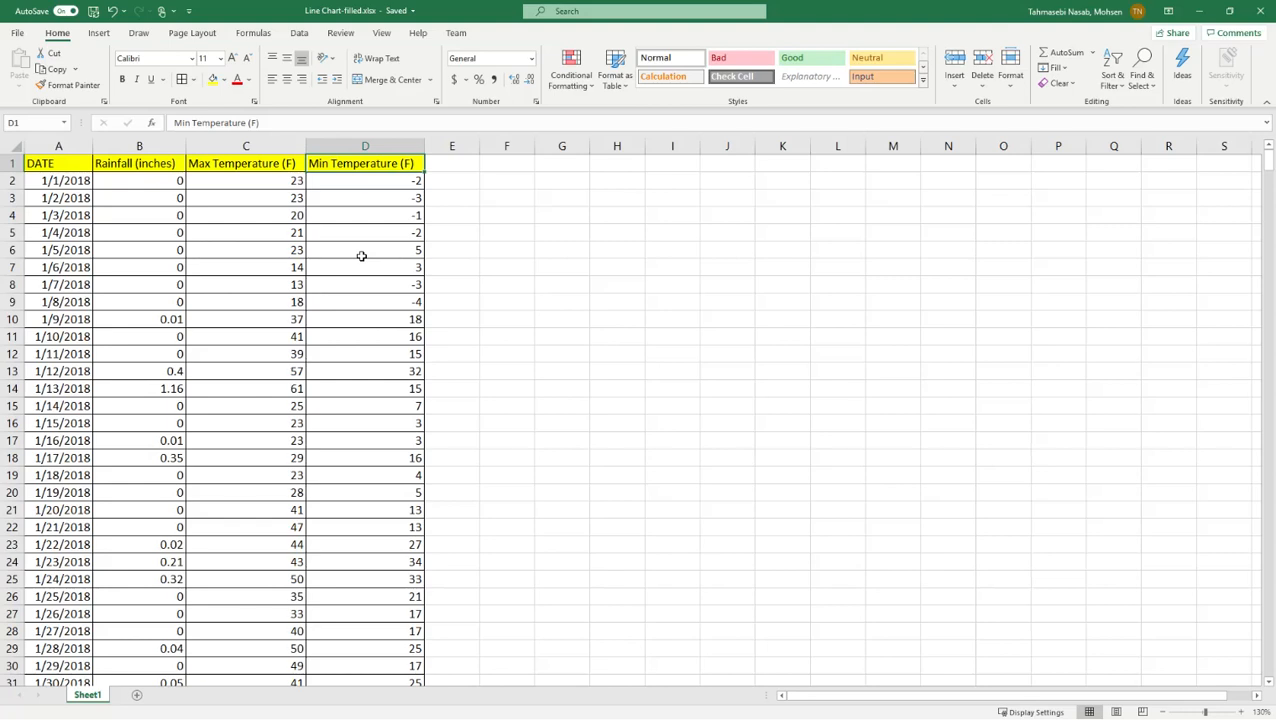
click(517, 163)
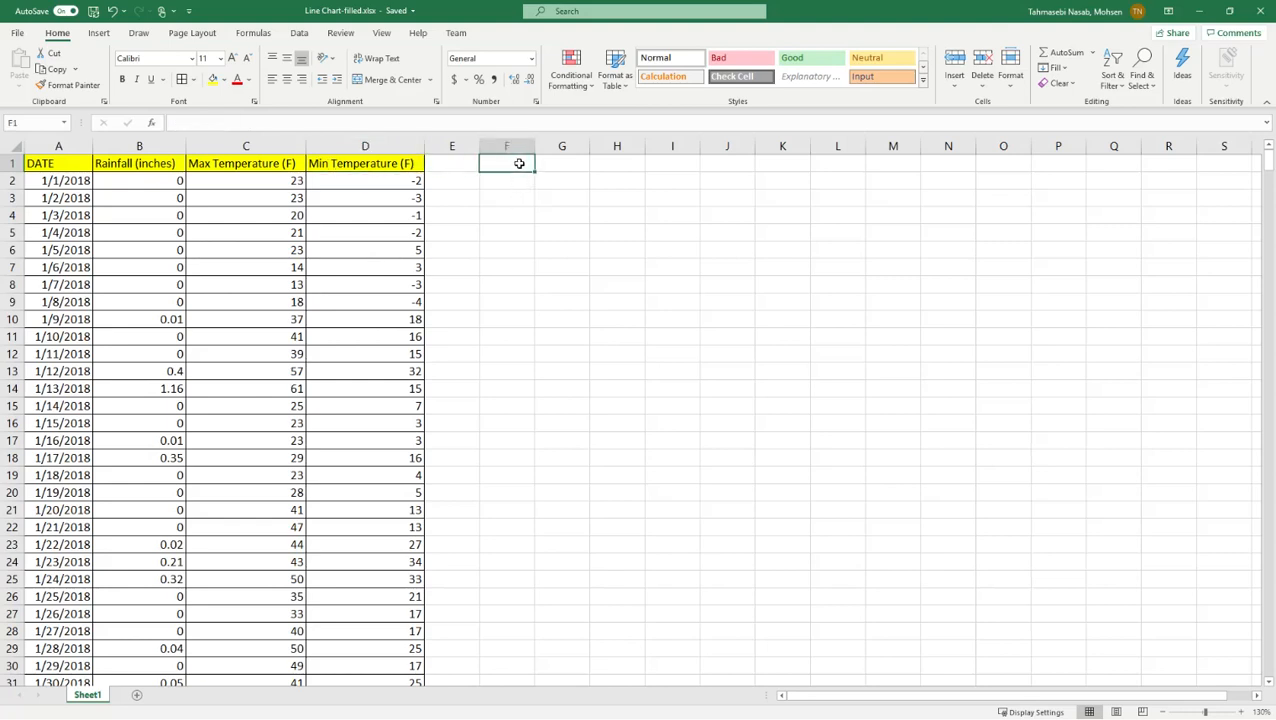
Insert a 2-D line chart of the DATE, Max Temperature (F) and Min Temperature (F) columns and move it beside the data near row 1.
click(107, 37)
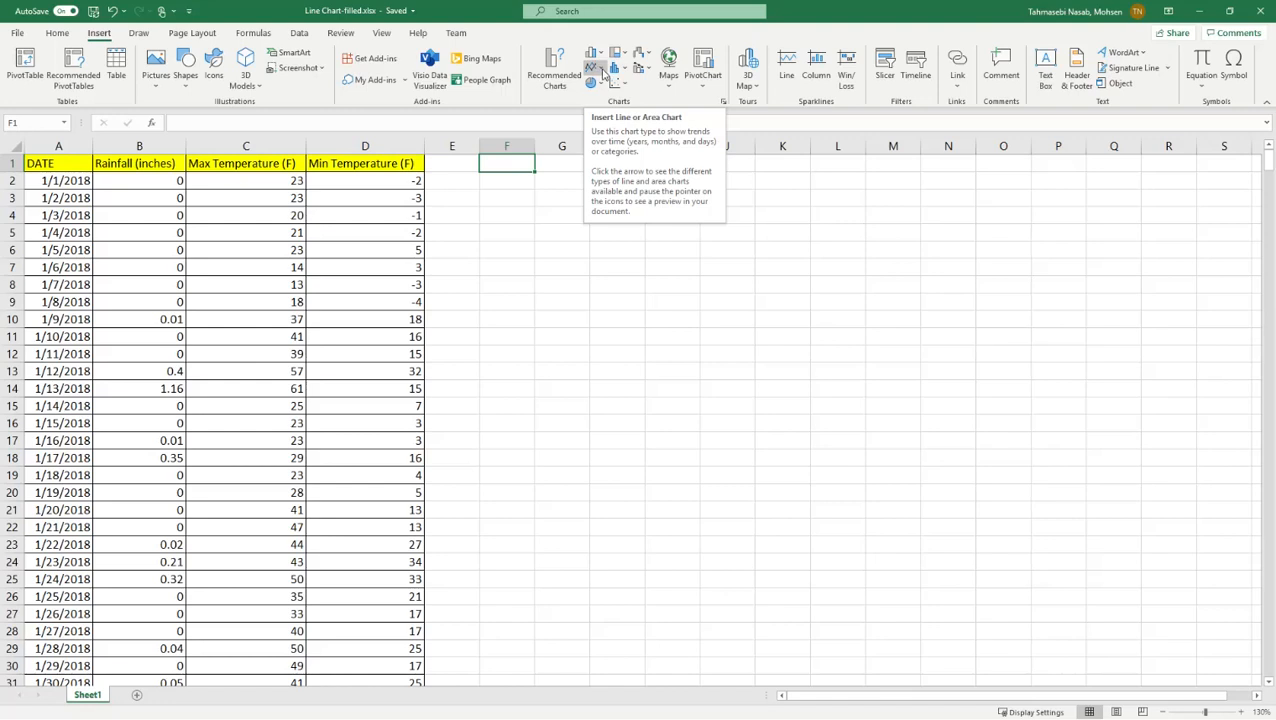
click(603, 75)
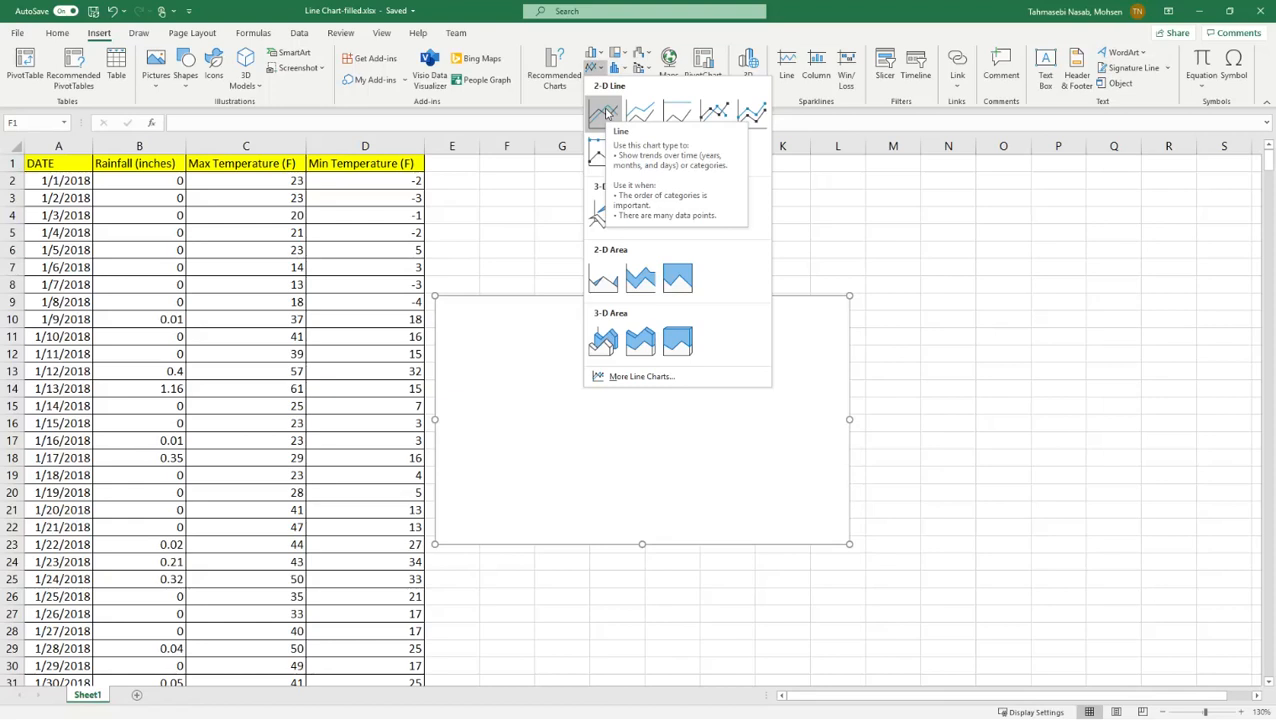
click(480, 232)
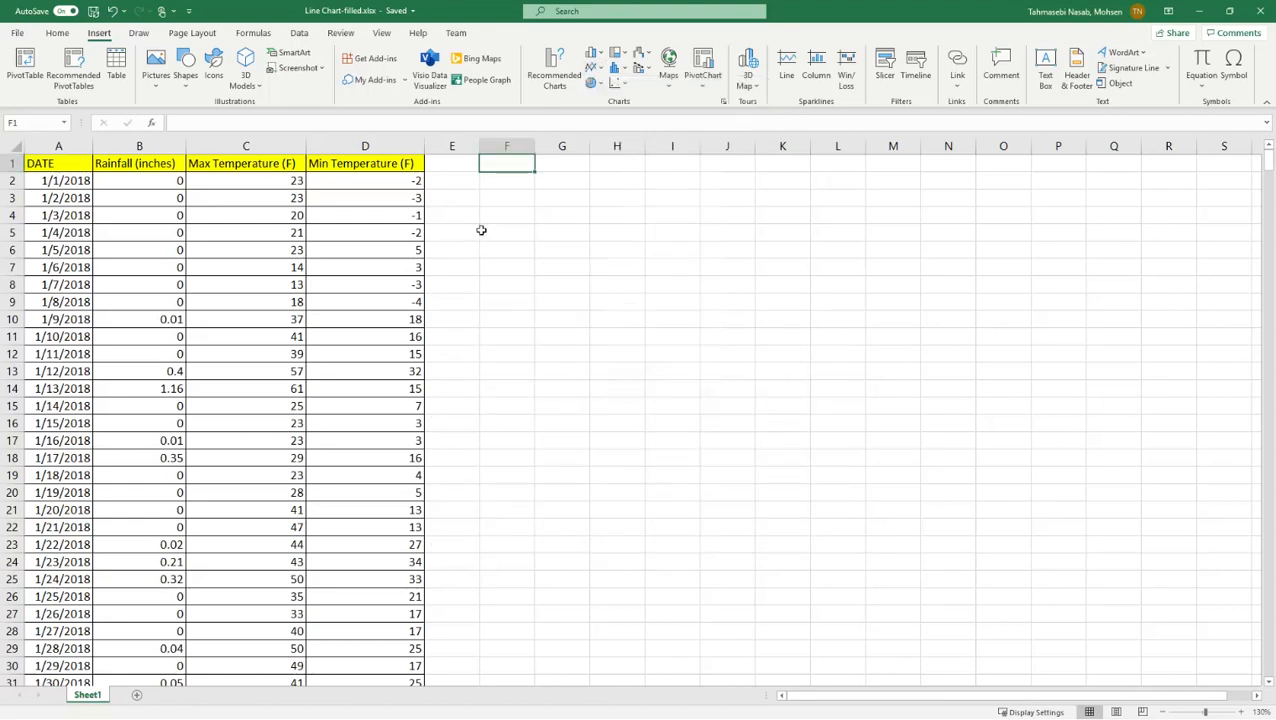
click(72, 144)
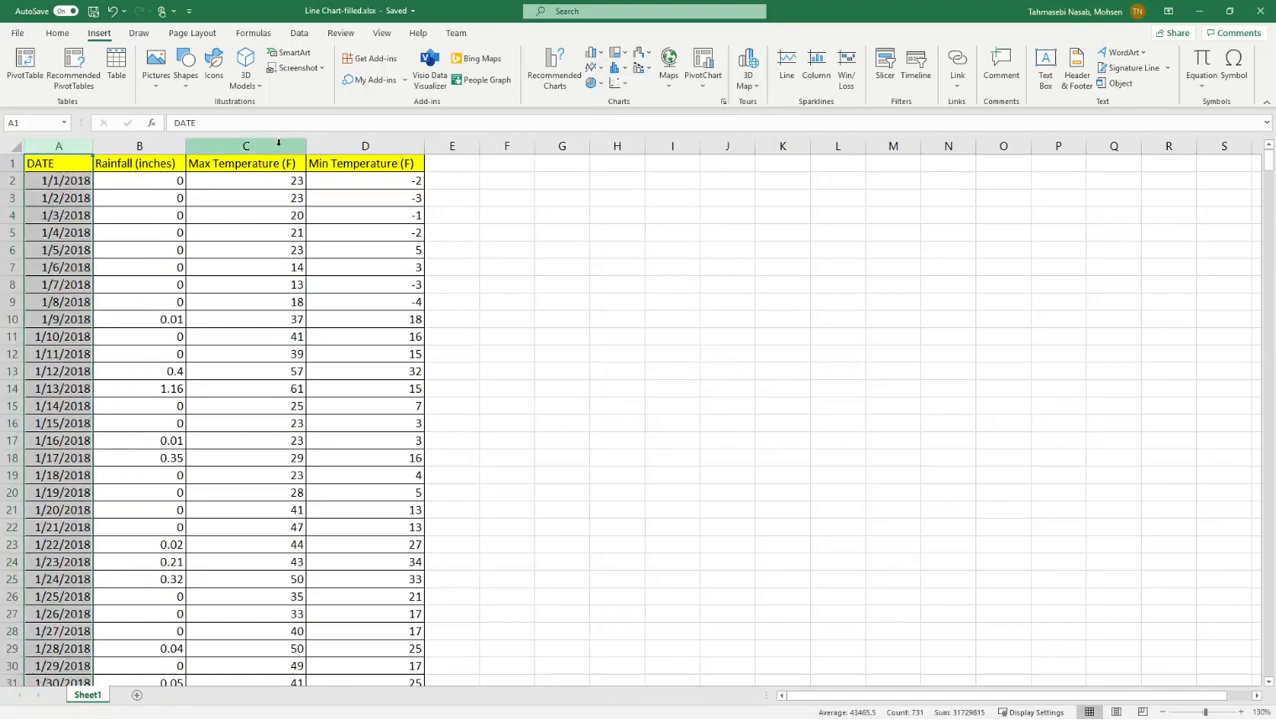
ctrl+click(279, 144)
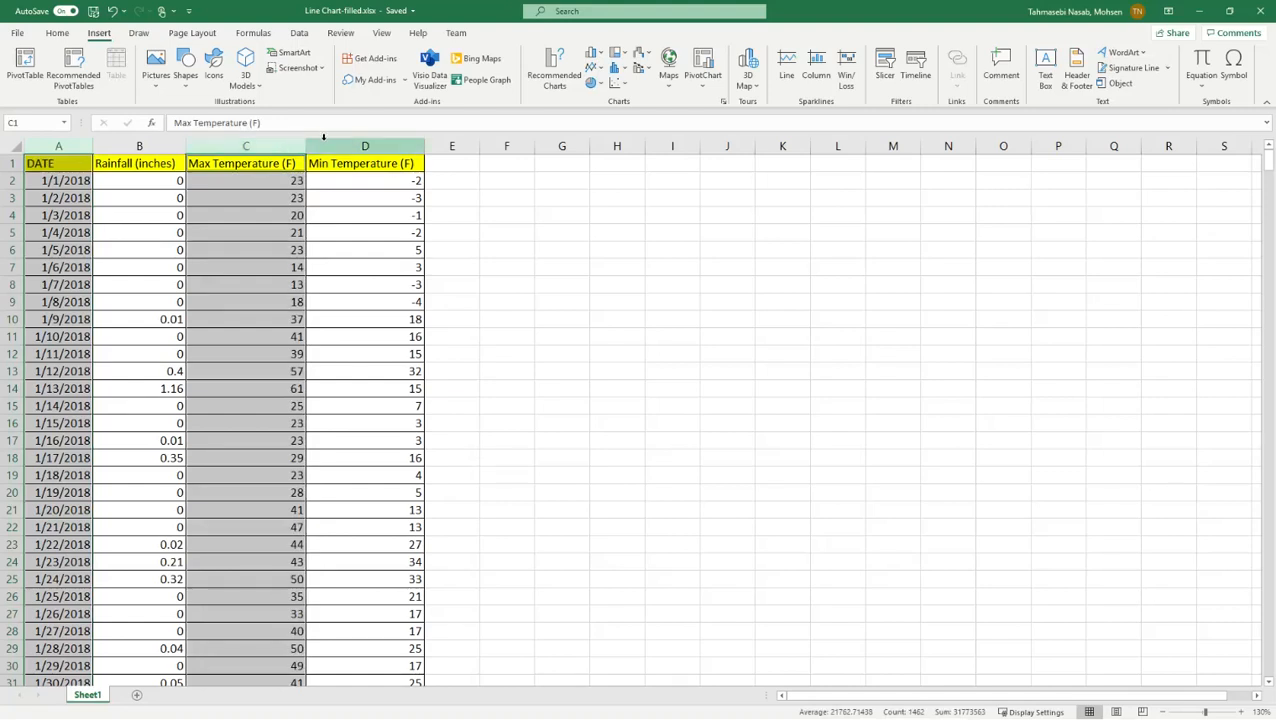
ctrl+click(368, 145)
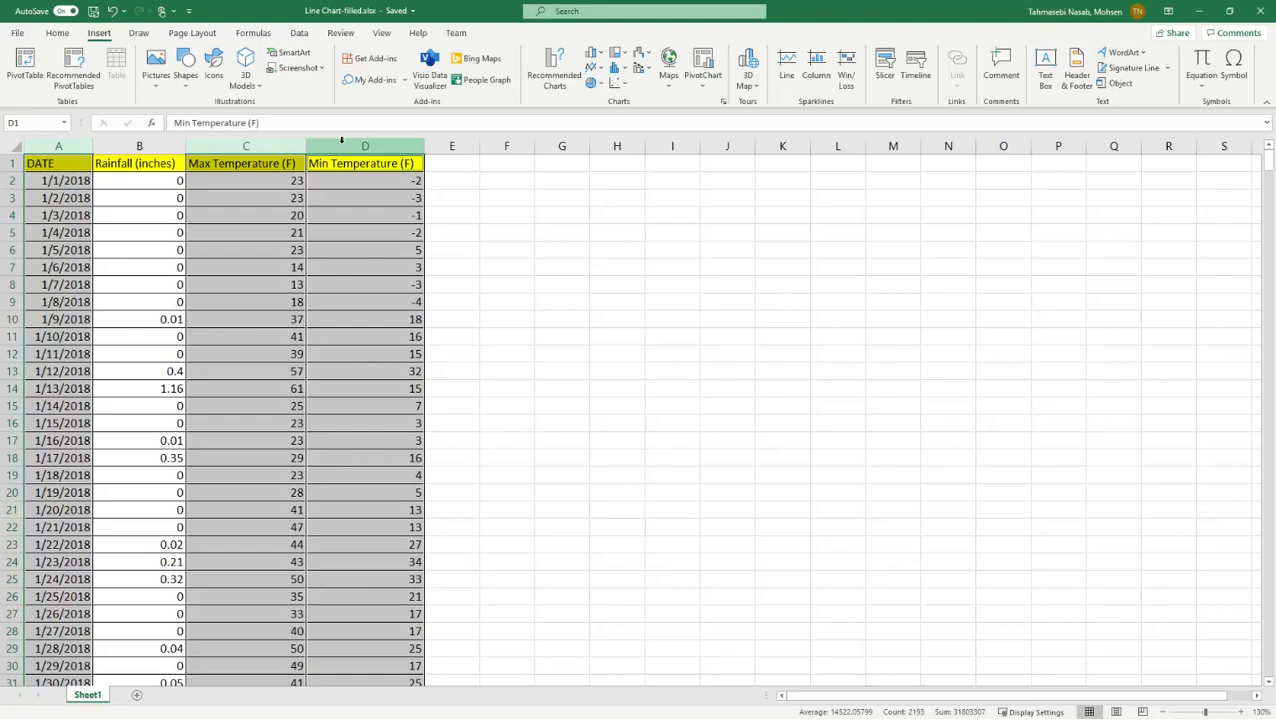
click(600, 73)
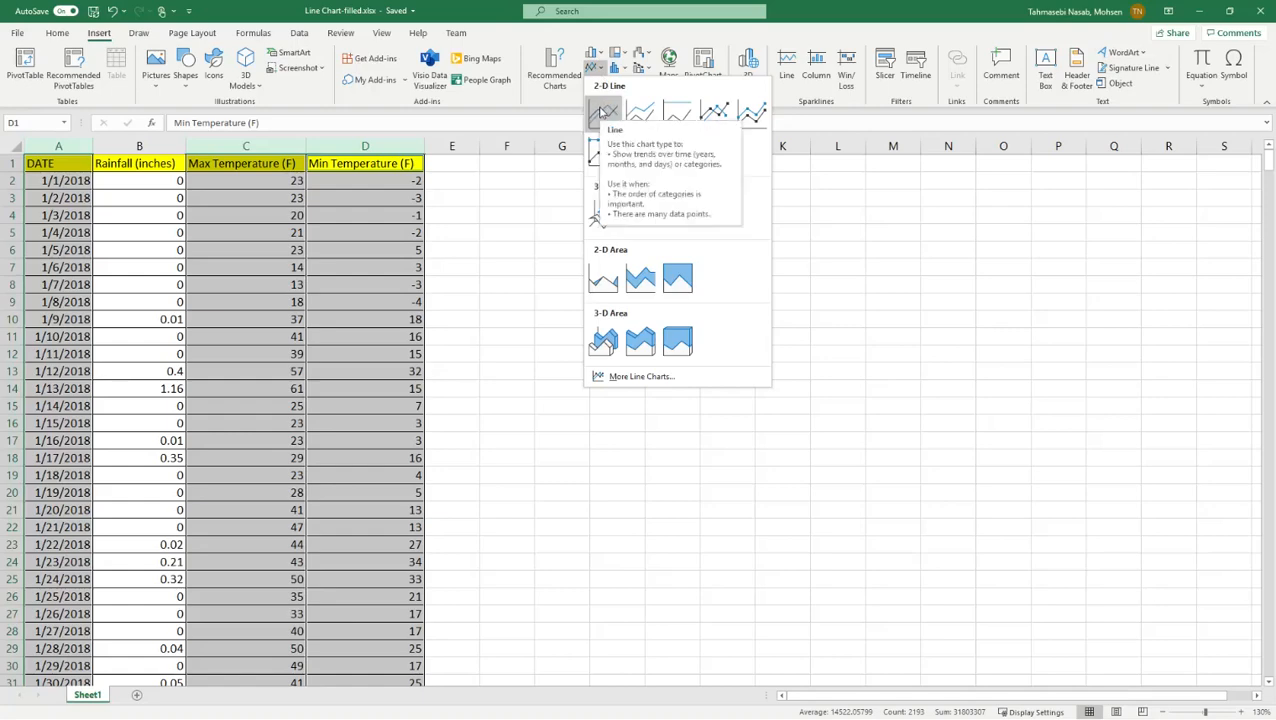
click(603, 112)
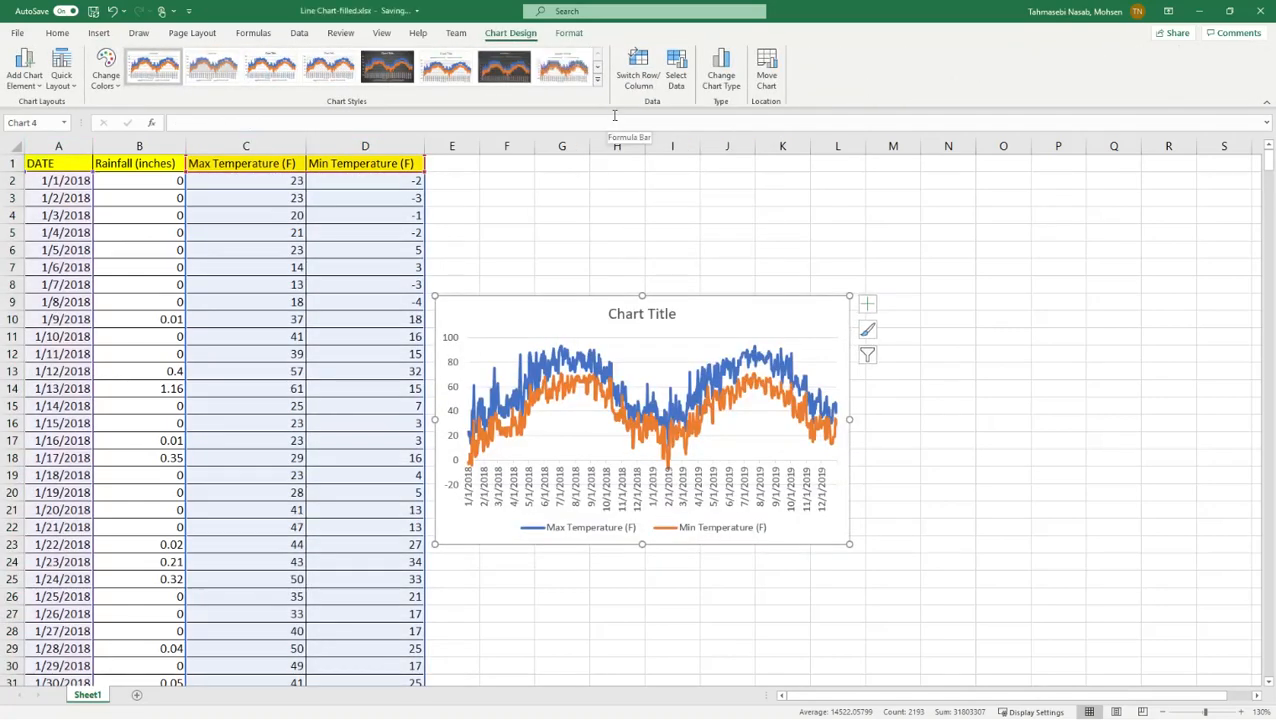
drag(530, 318, 594, 221)
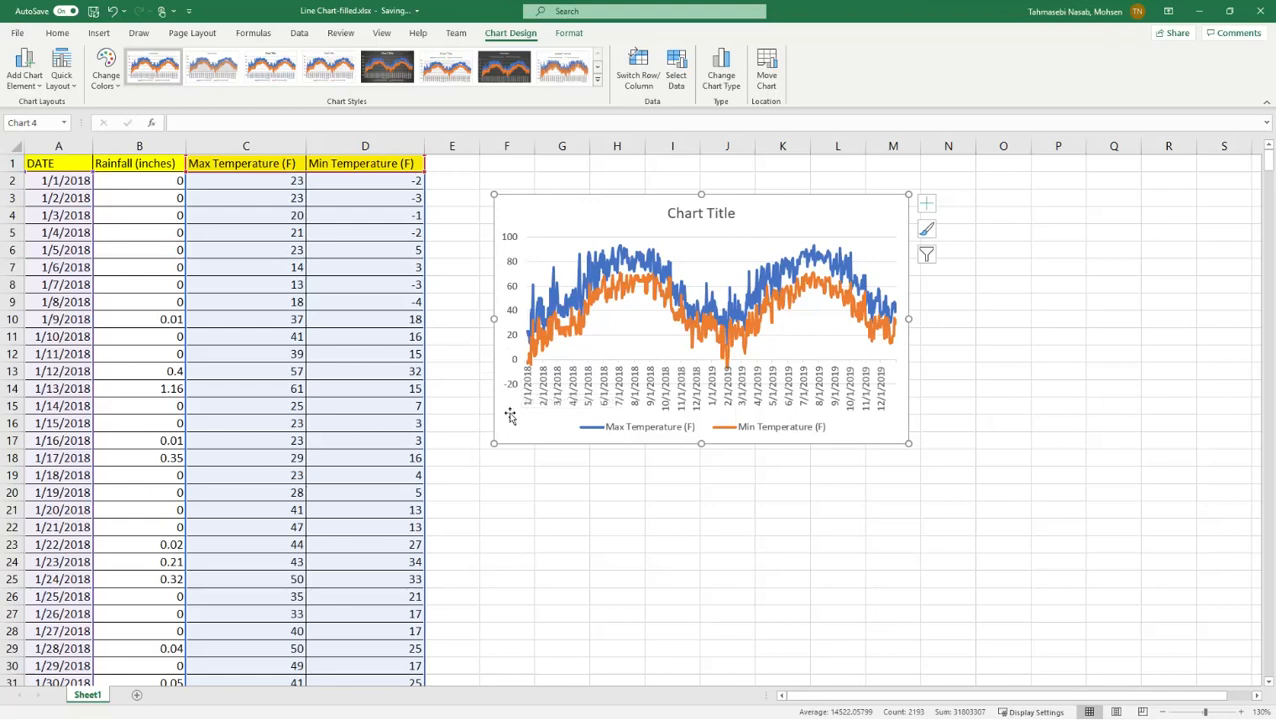
drag(501, 423, 495, 400)
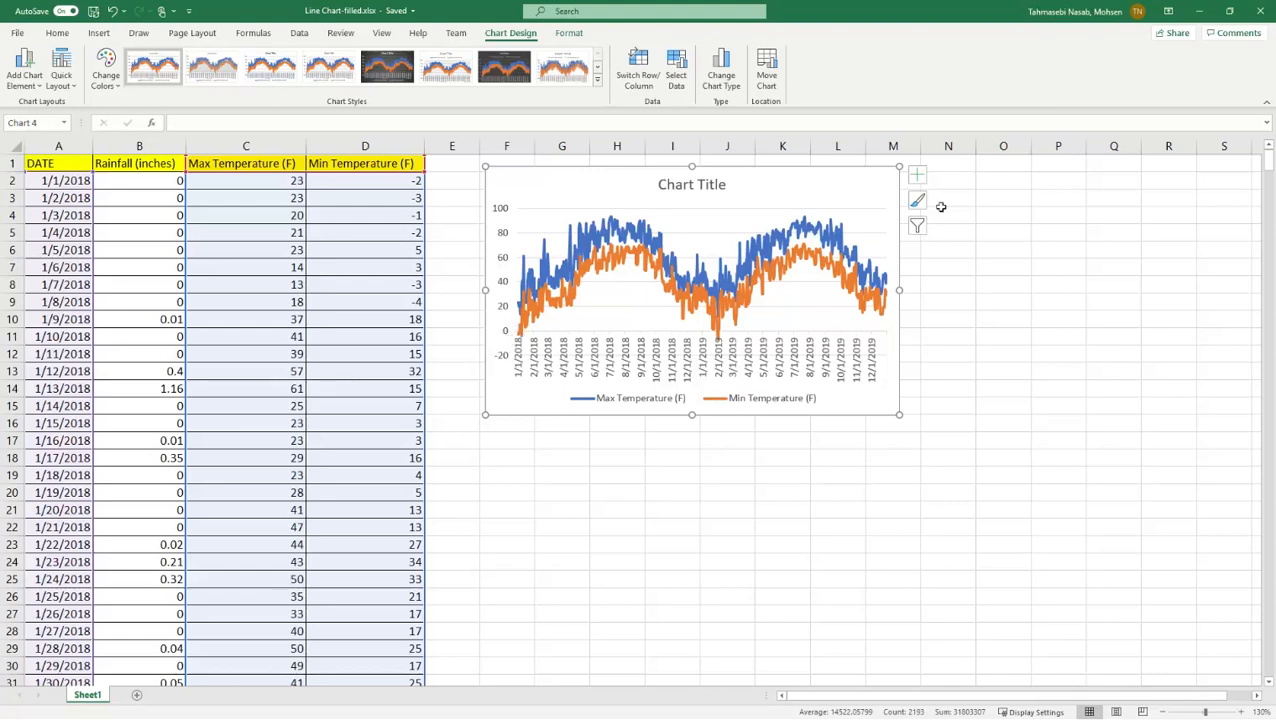
Add axis titles to the temperature chart and label the horizontal axis "Date".
click(917, 177)
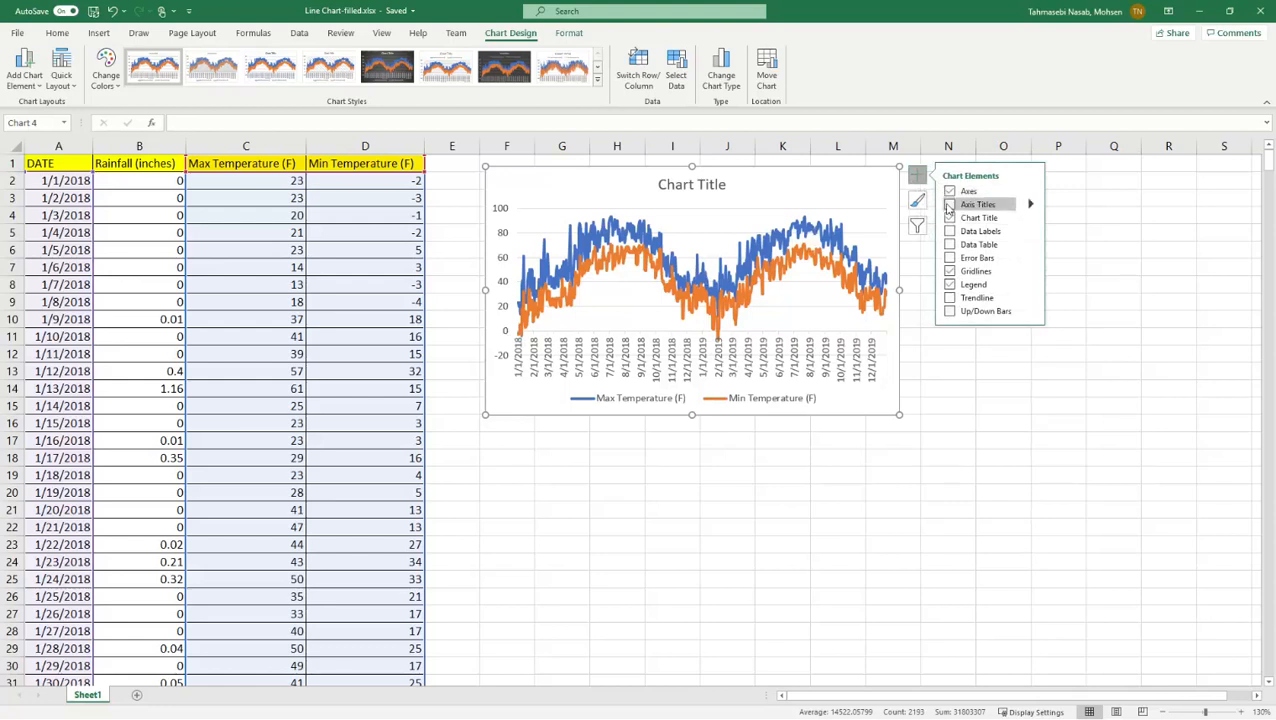
click(950, 204)
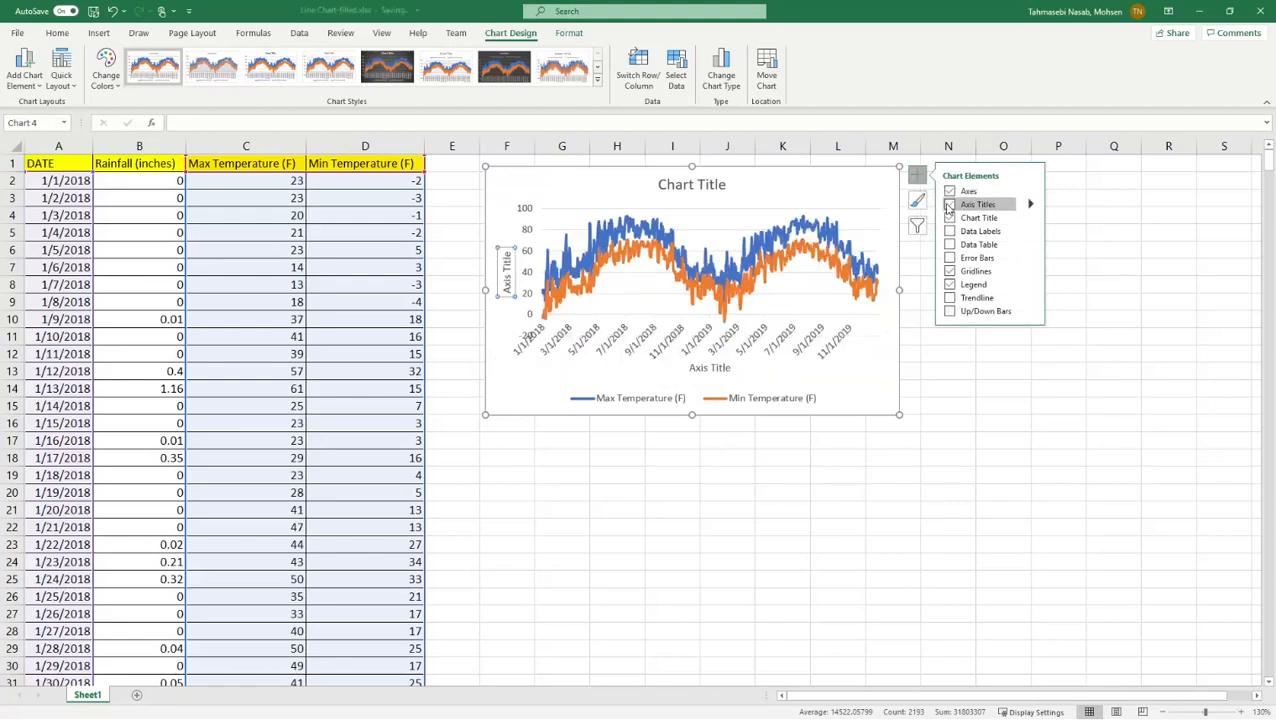
double_click(719, 368)
triple_click(719, 368)
text(Date)
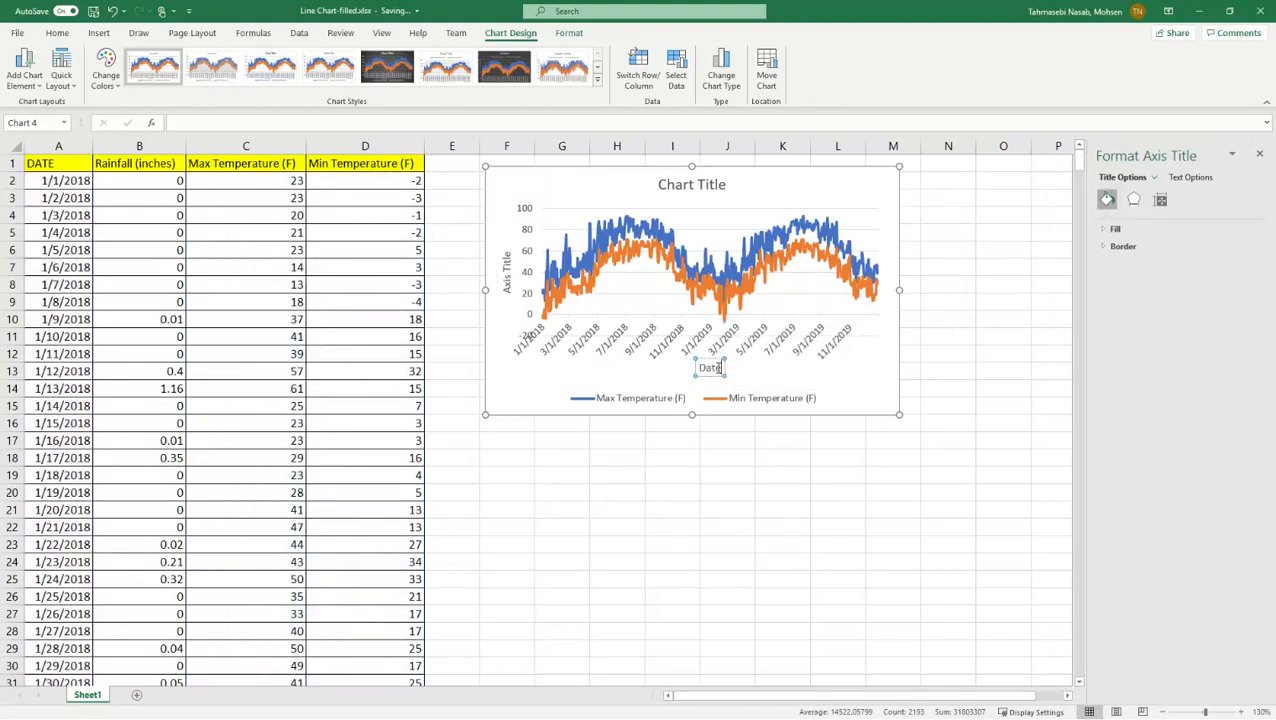
click(513, 391)
Set the chart's vertical axis title to "Temperature (F)".
triple_click(508, 292)
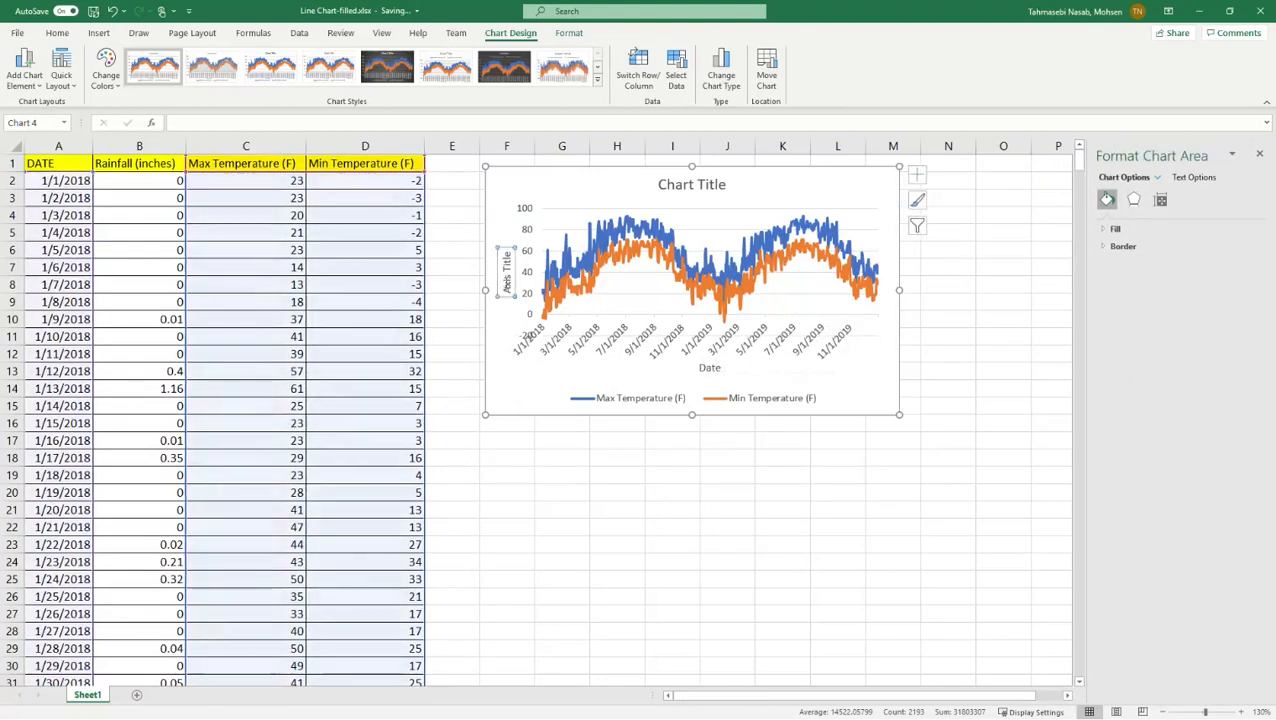
text(Temperat)
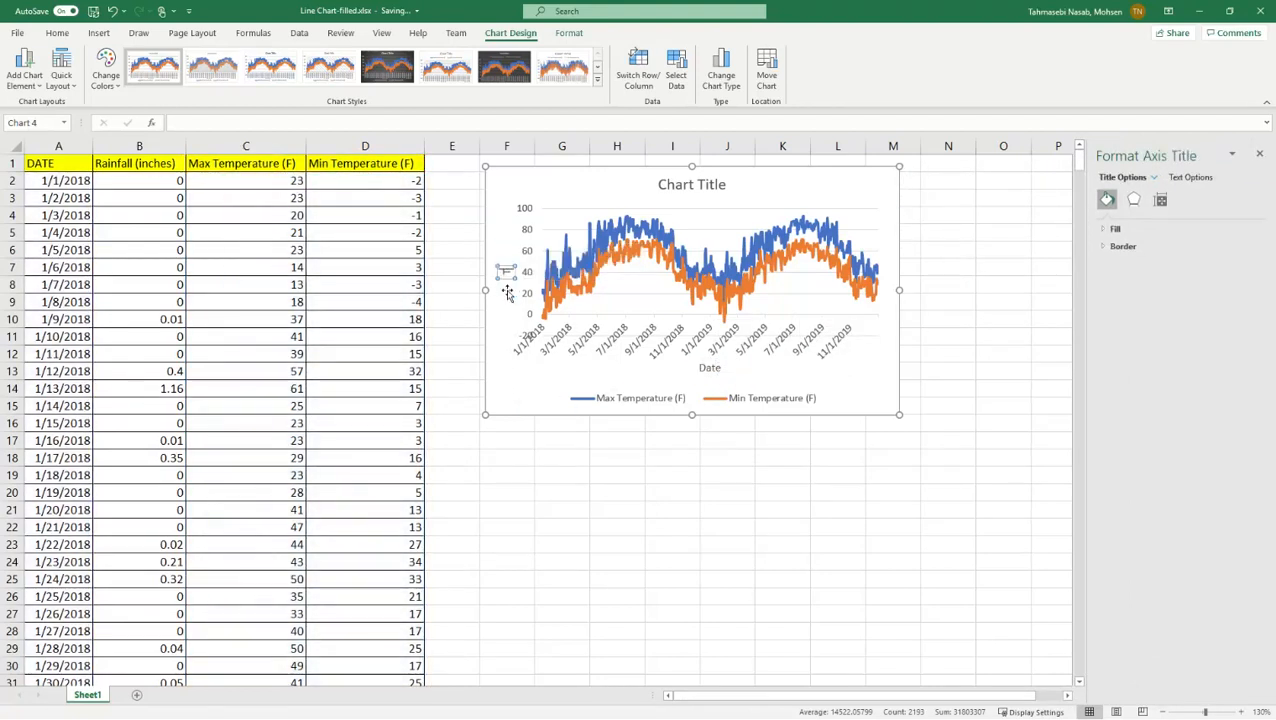
text(ure (F))
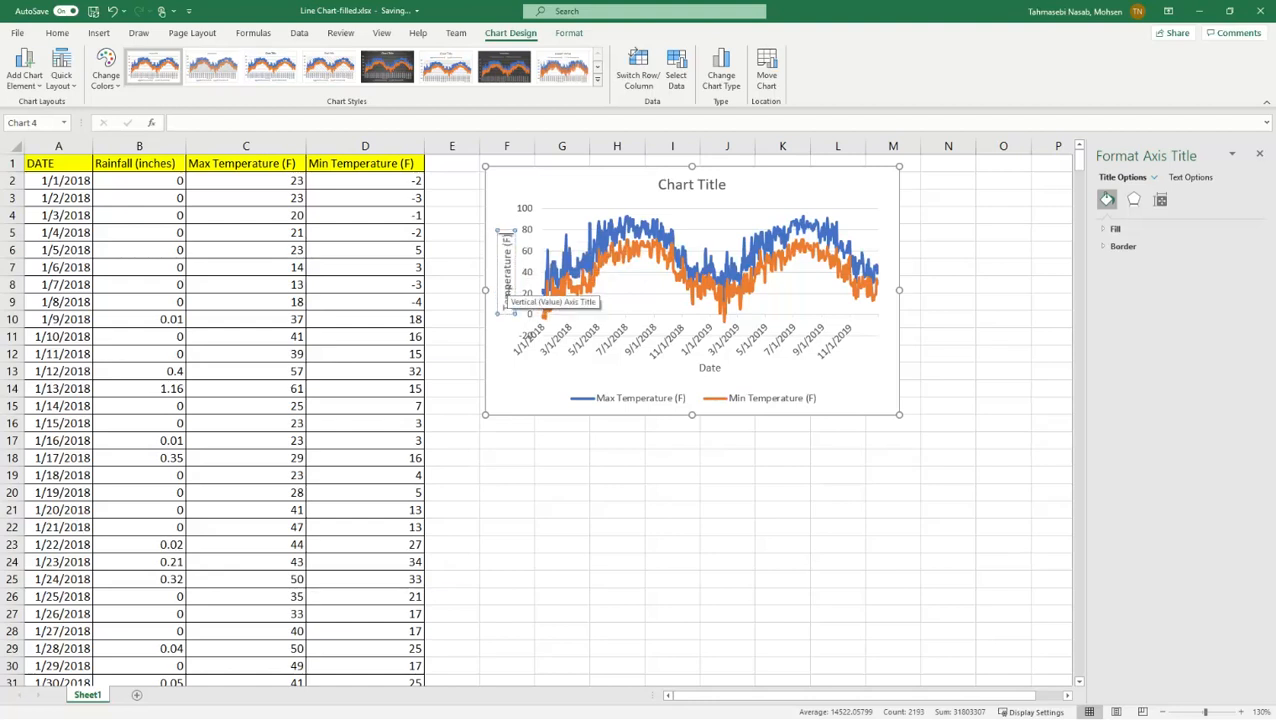
click(513, 410)
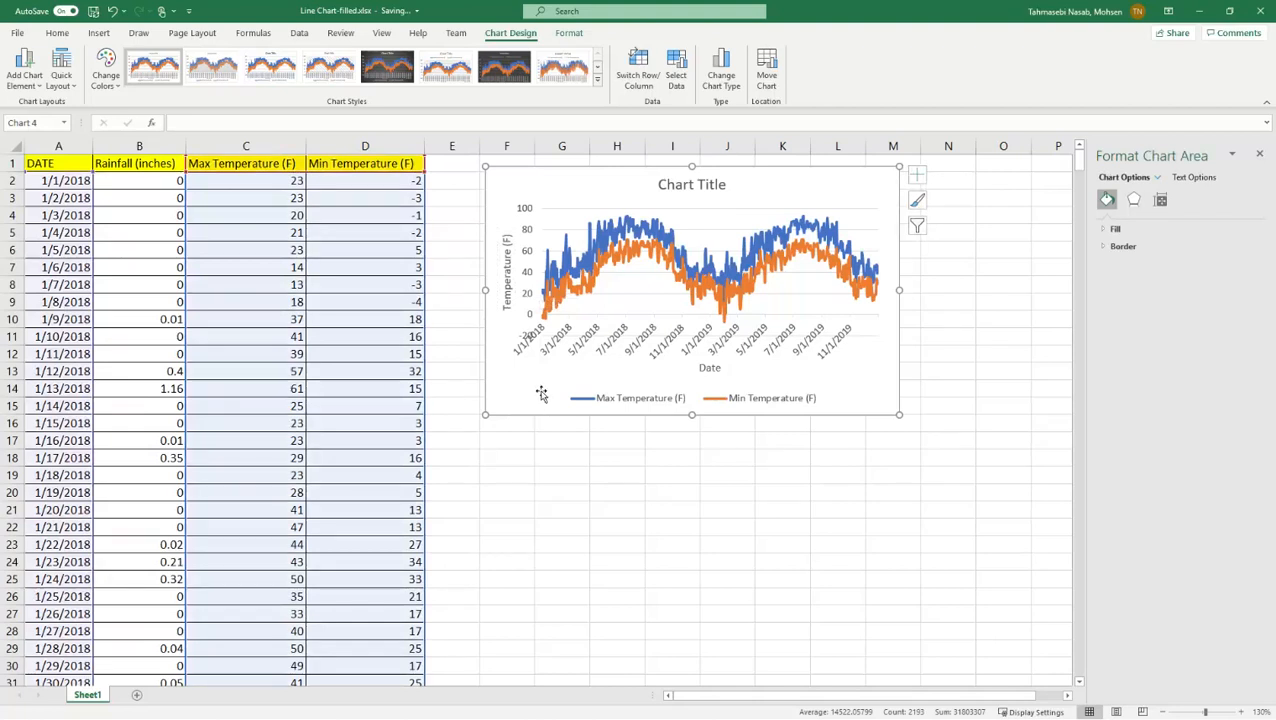
Format all of the chart's text with the Automatic font color and the Times New Roman font.
click(57, 32)
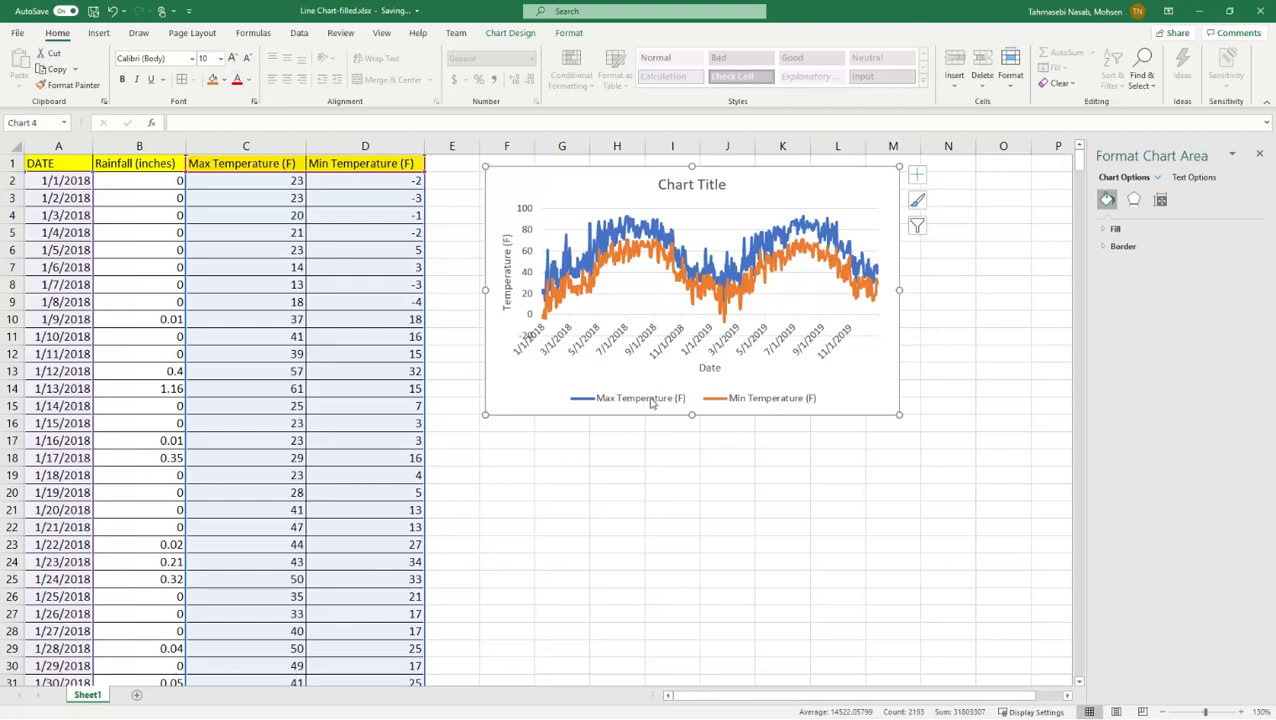
click(249, 80)
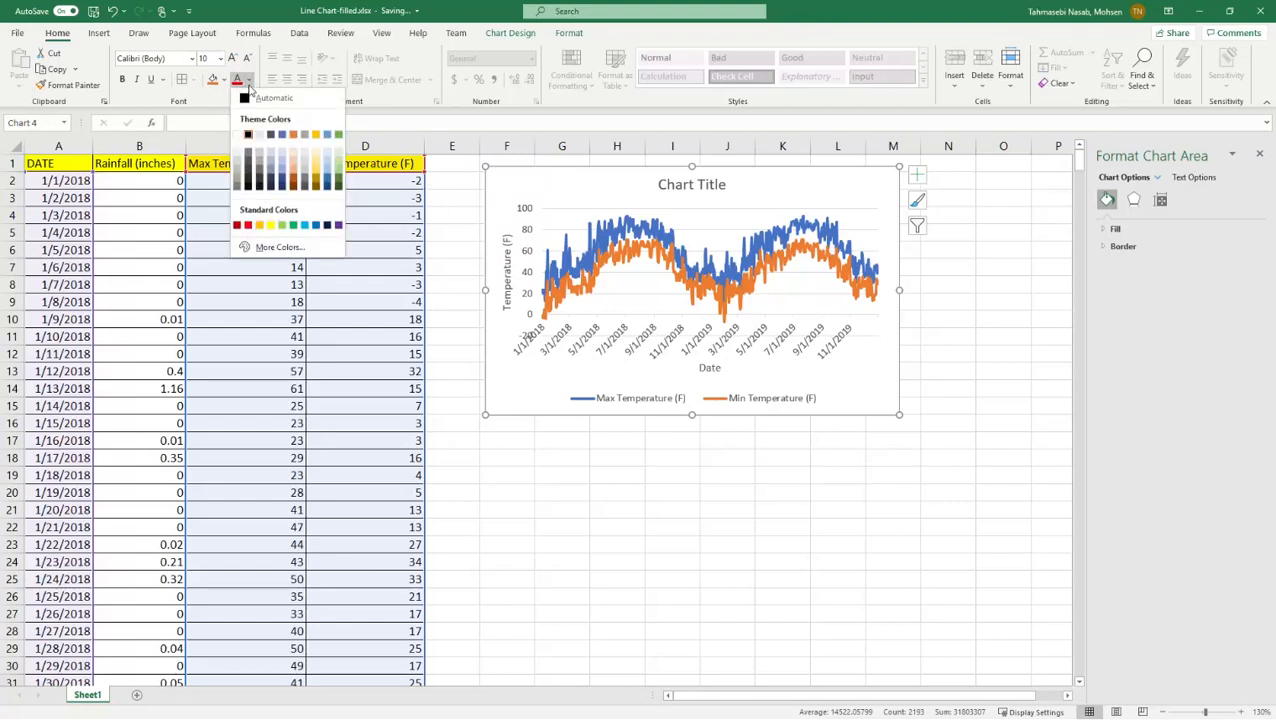
click(262, 104)
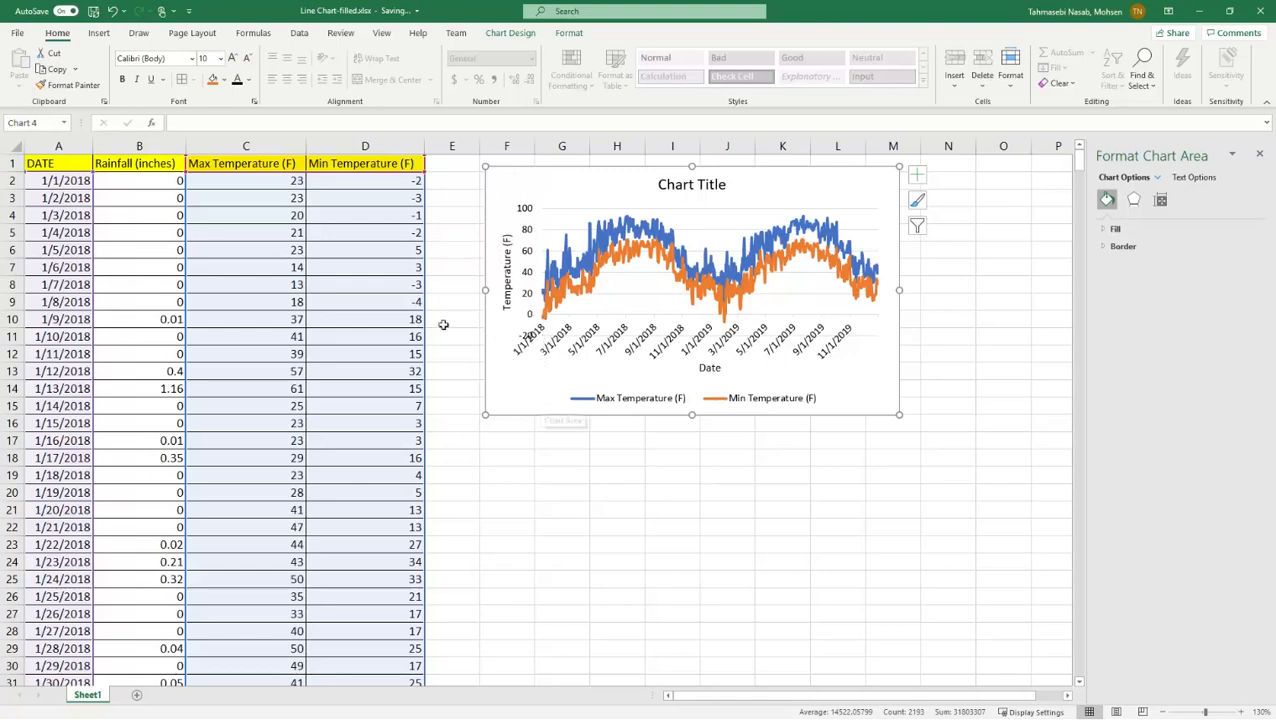
click(180, 59)
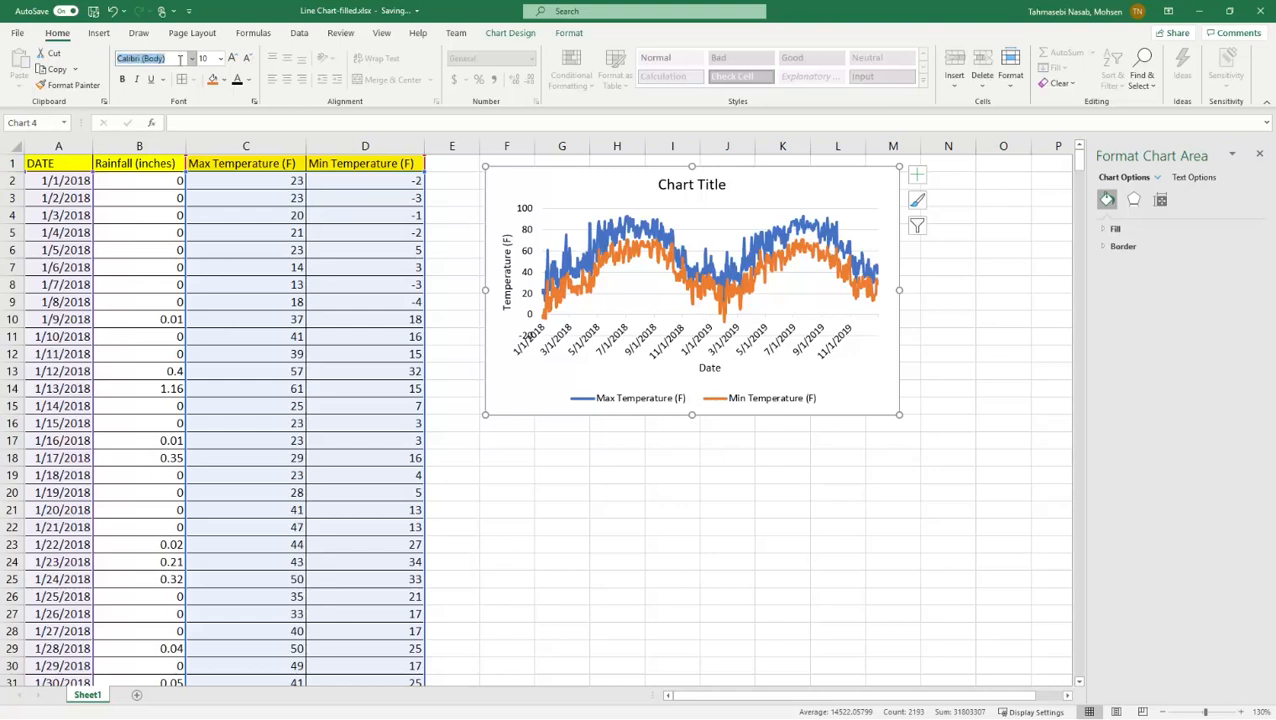
text(Times)
key(Return)
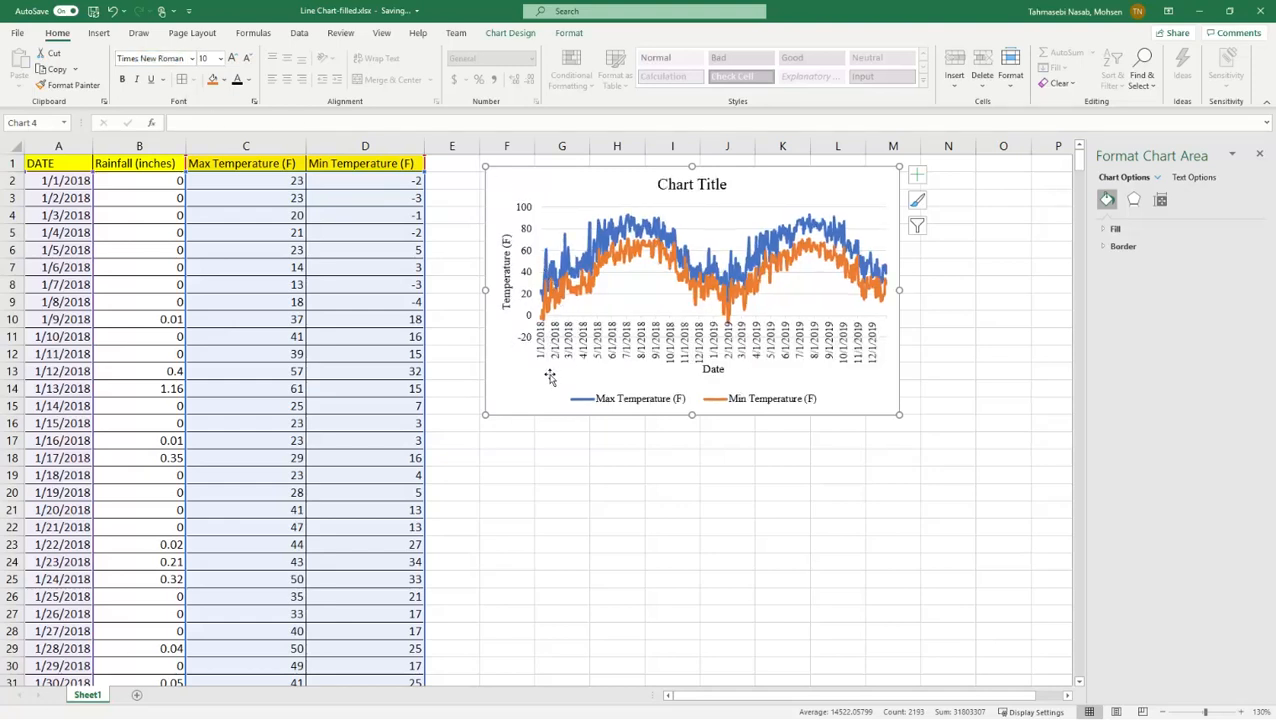
Replace the placeholder chart title with "Temperature variations".
click(707, 190)
triple_click(707, 190)
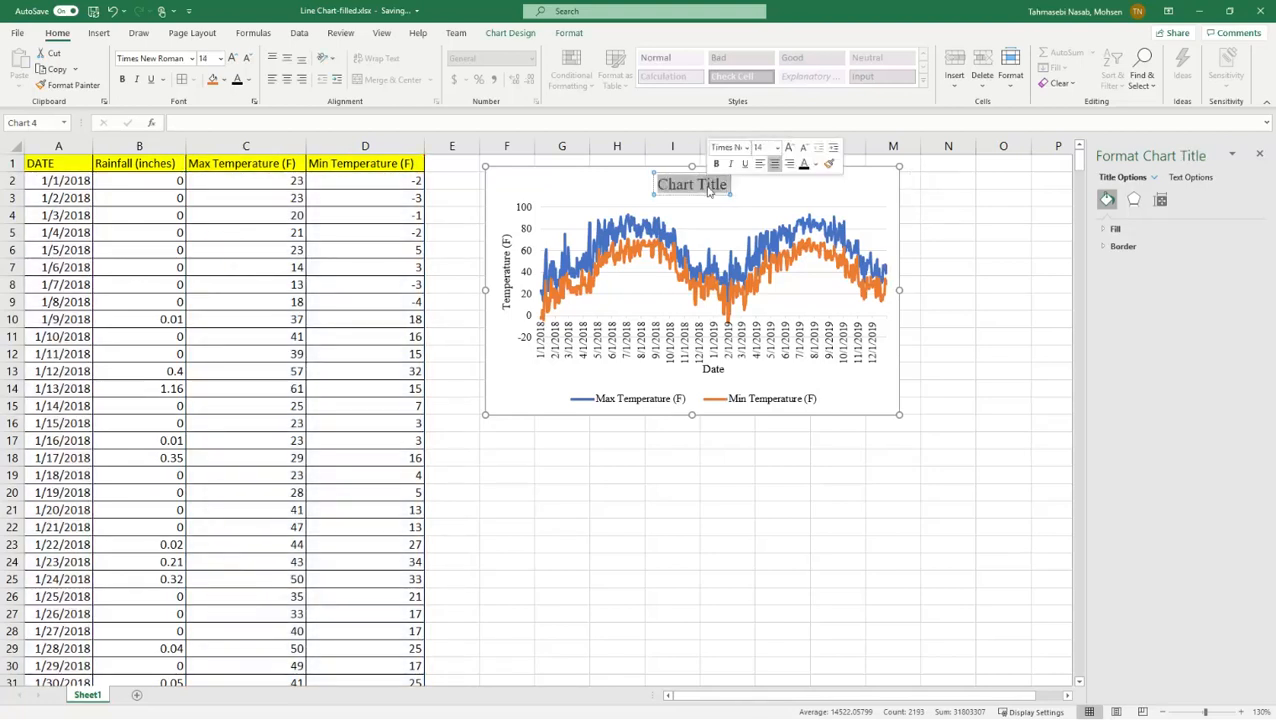
text(T)
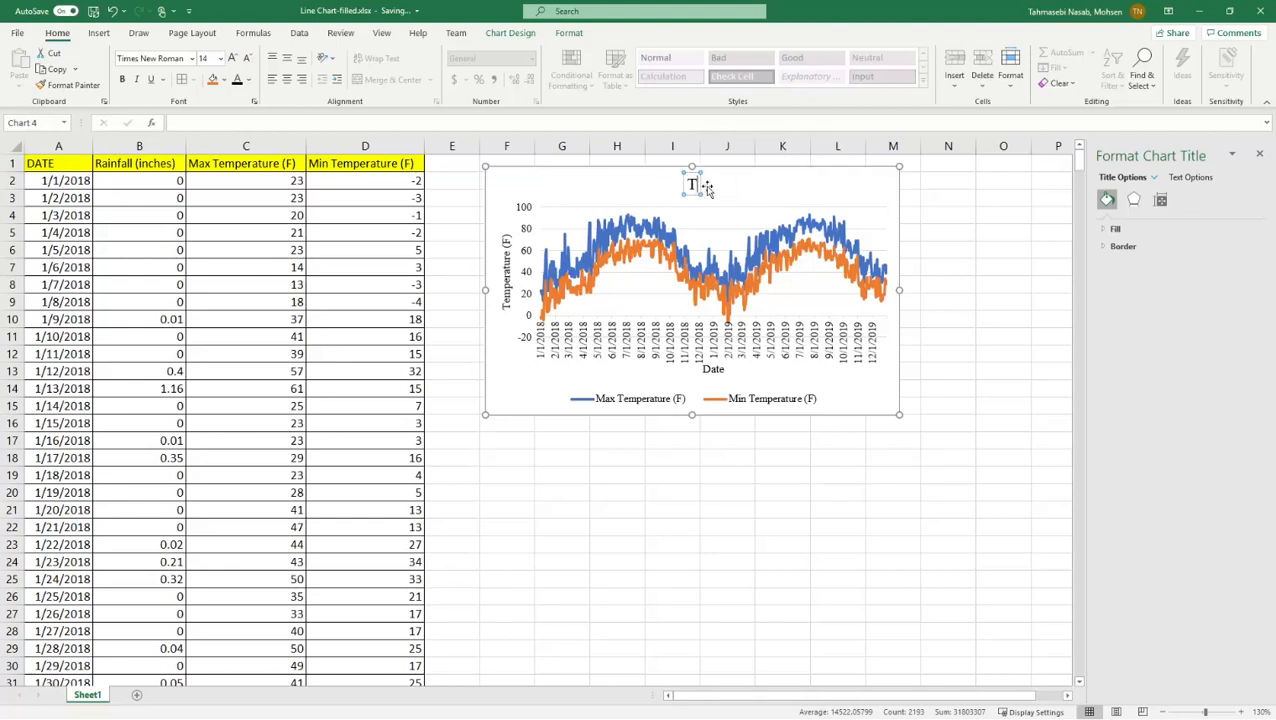
text(emperatu)
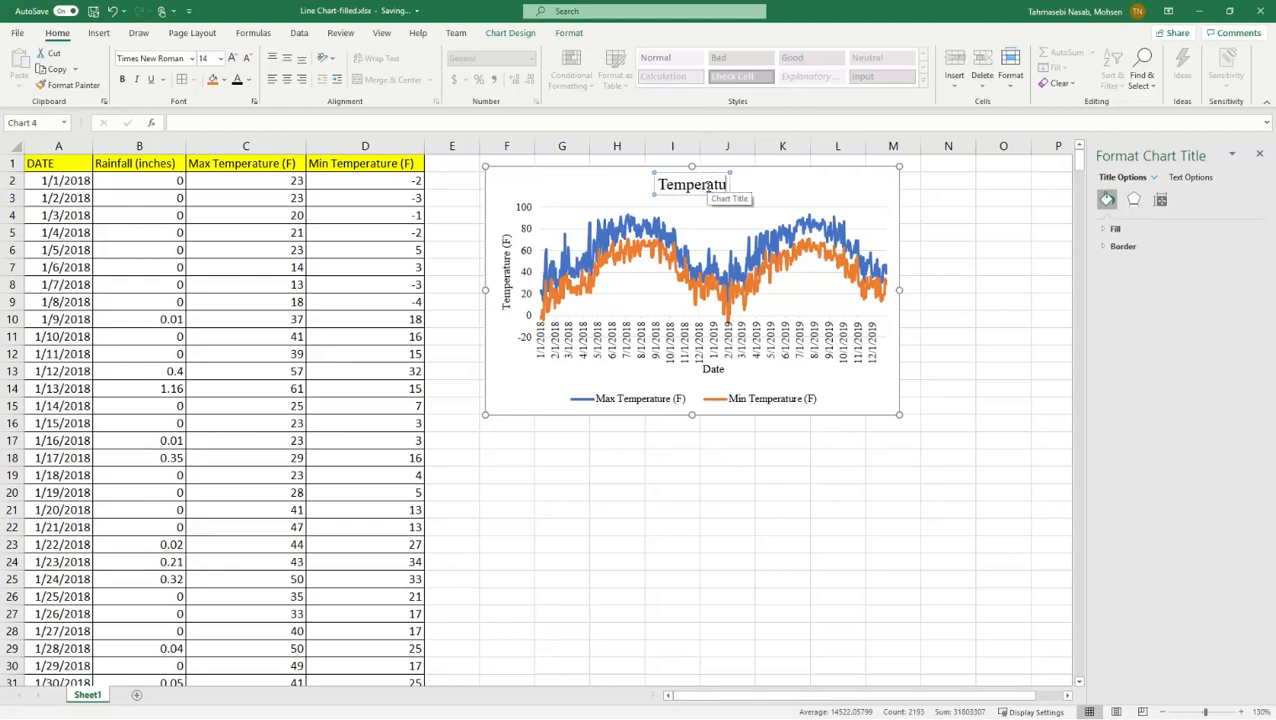
text(re var)
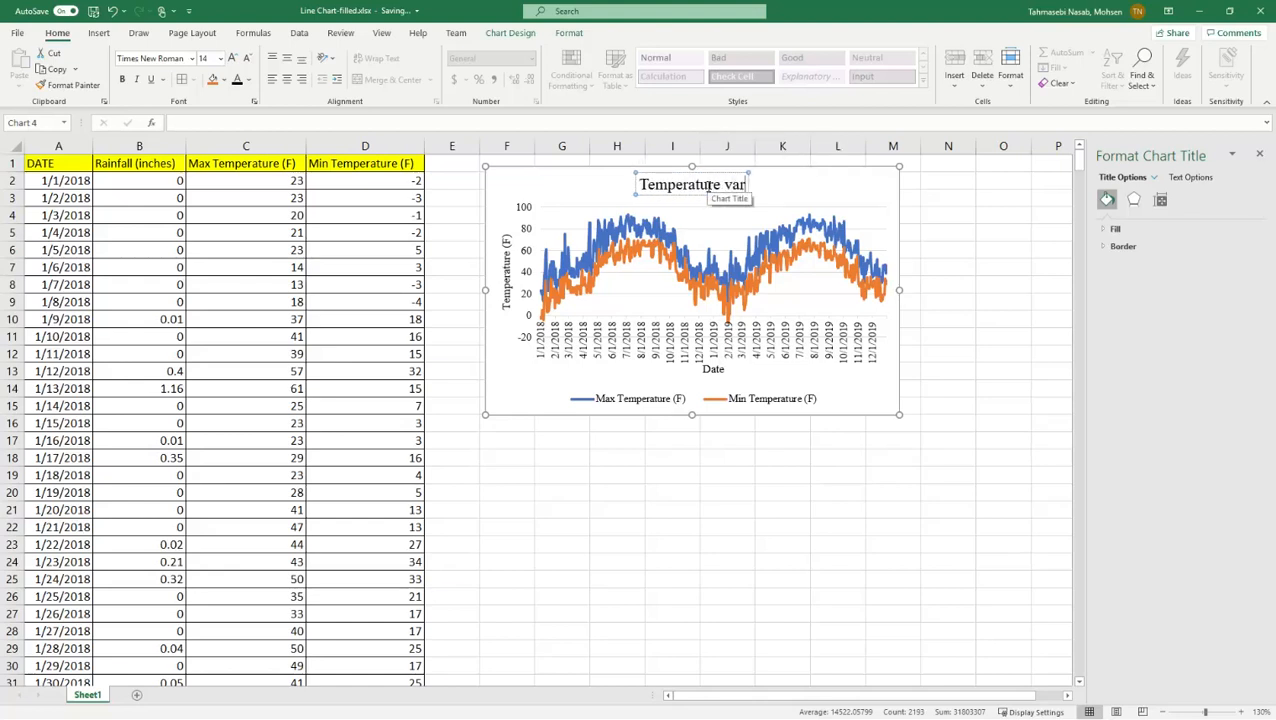
text(iations)
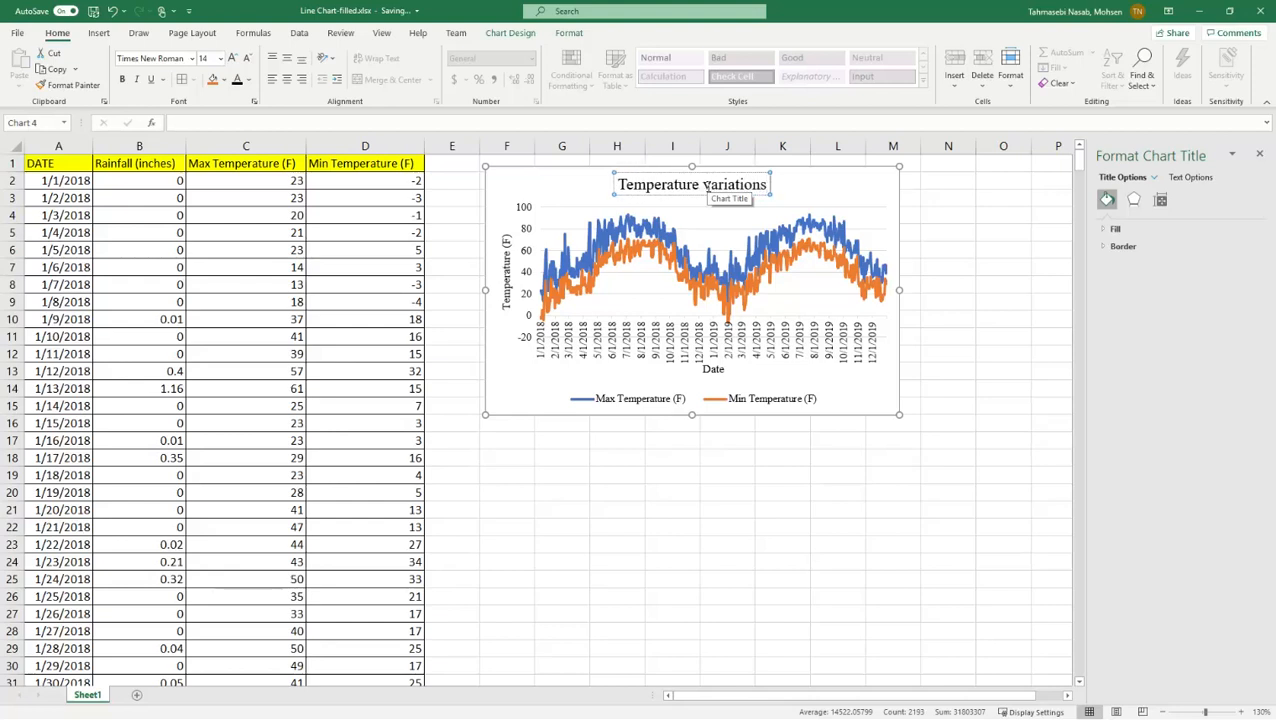
Extend the chart title so it reads "Temperature variations for Station#......".
text( for St)
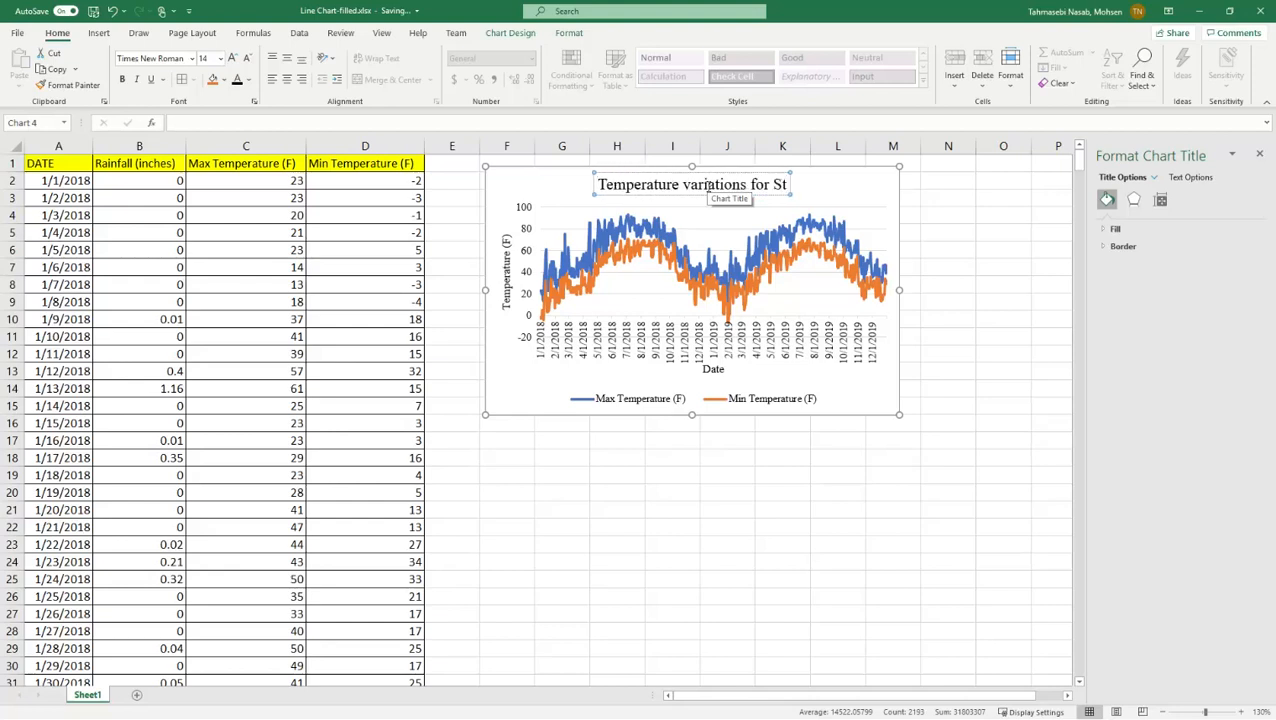
text(ation#)
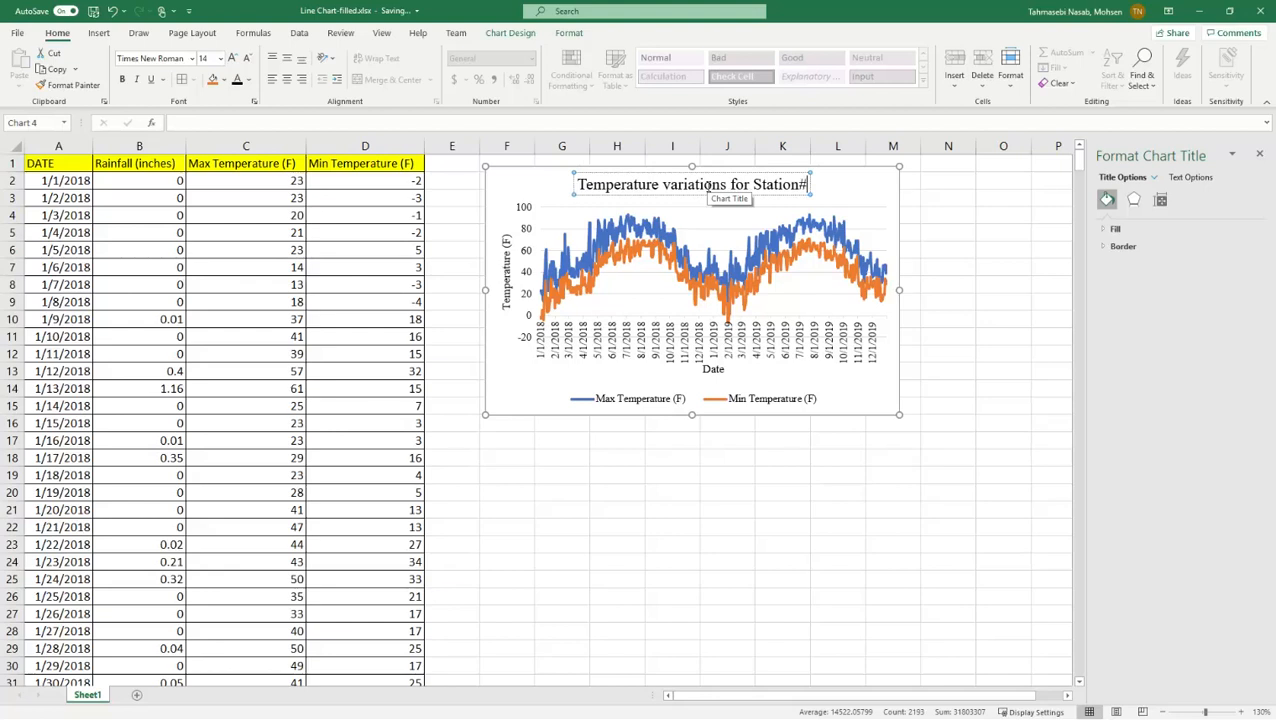
text(......)
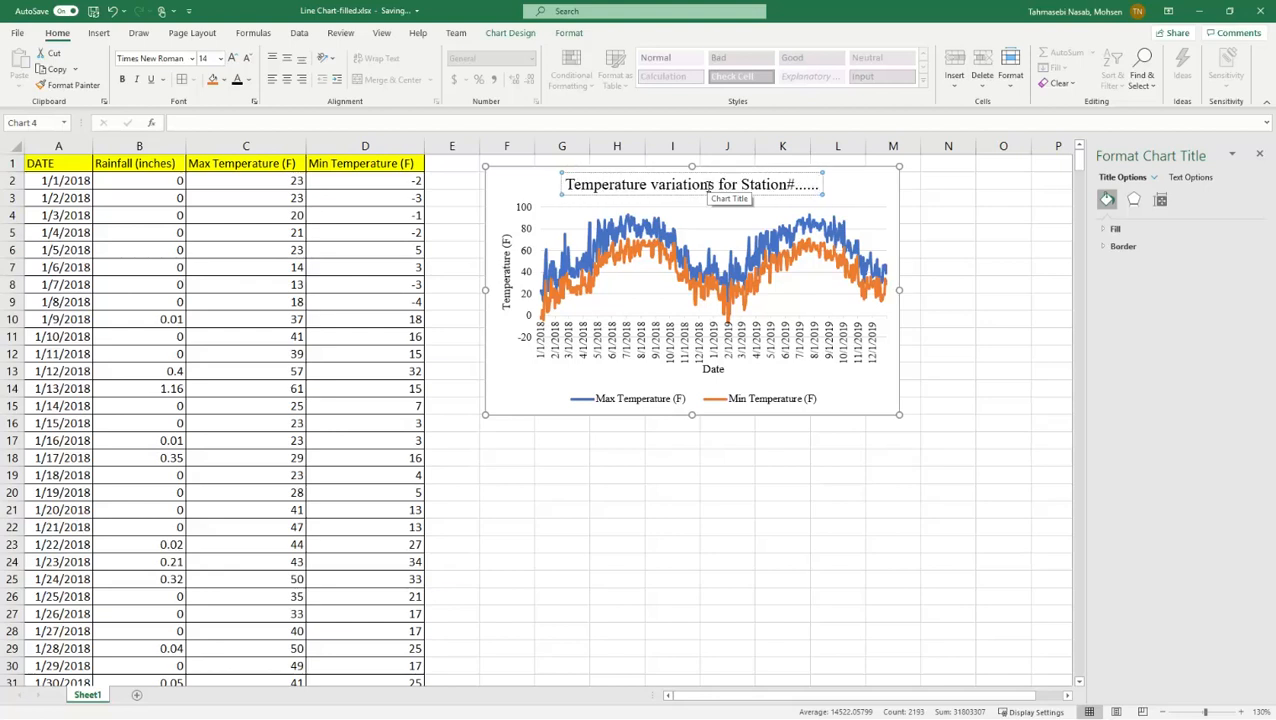
click(530, 410)
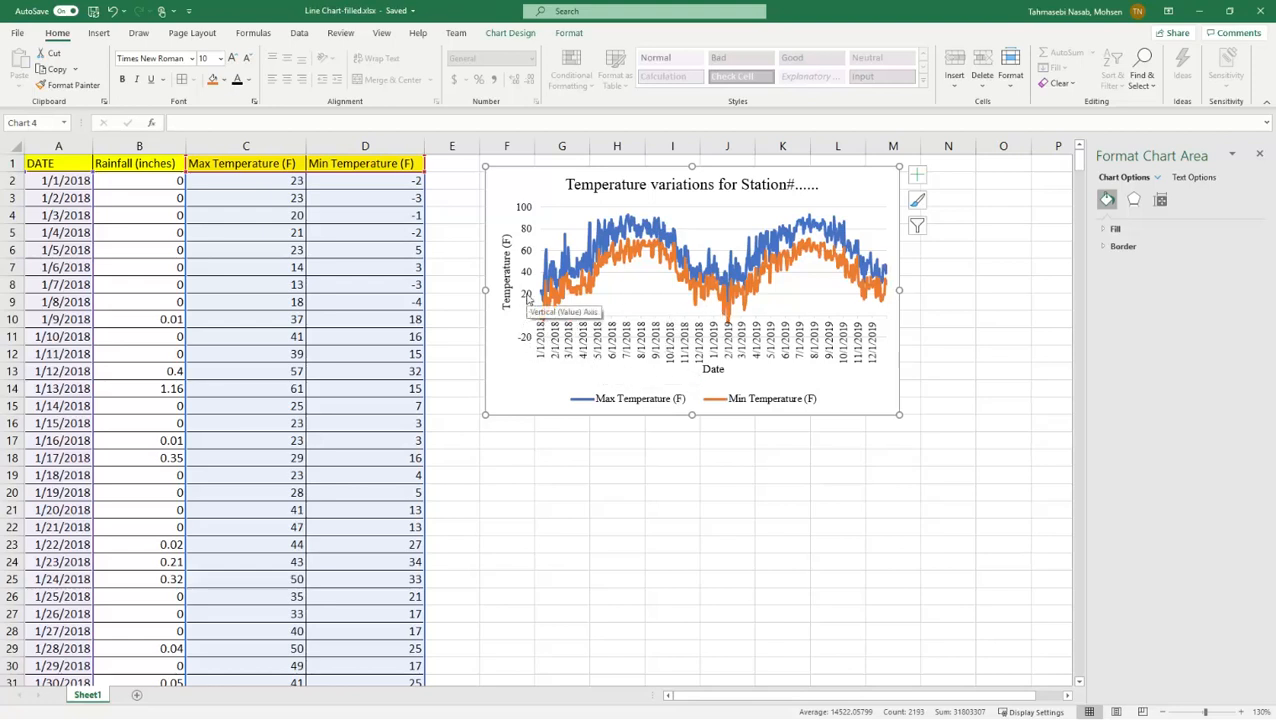
Set the vertical axis options so the horizontal axis crosses at the axis value -20.
click(528, 300)
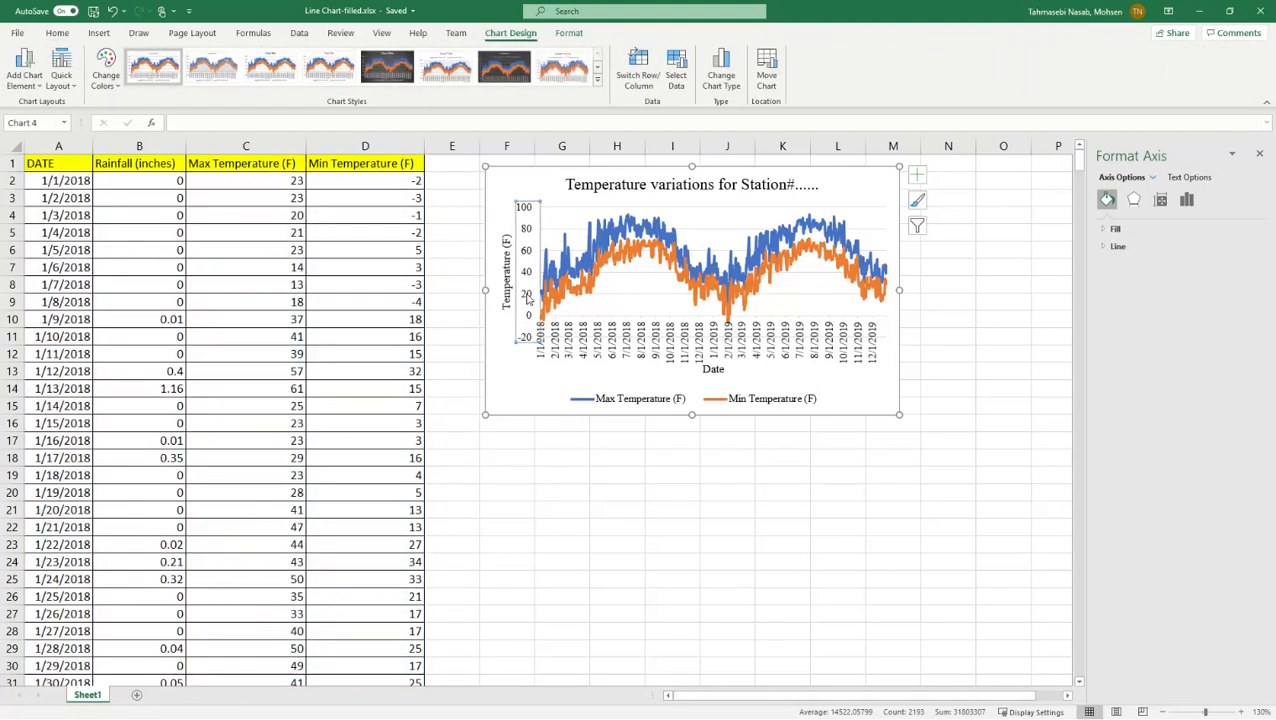
click(1188, 202)
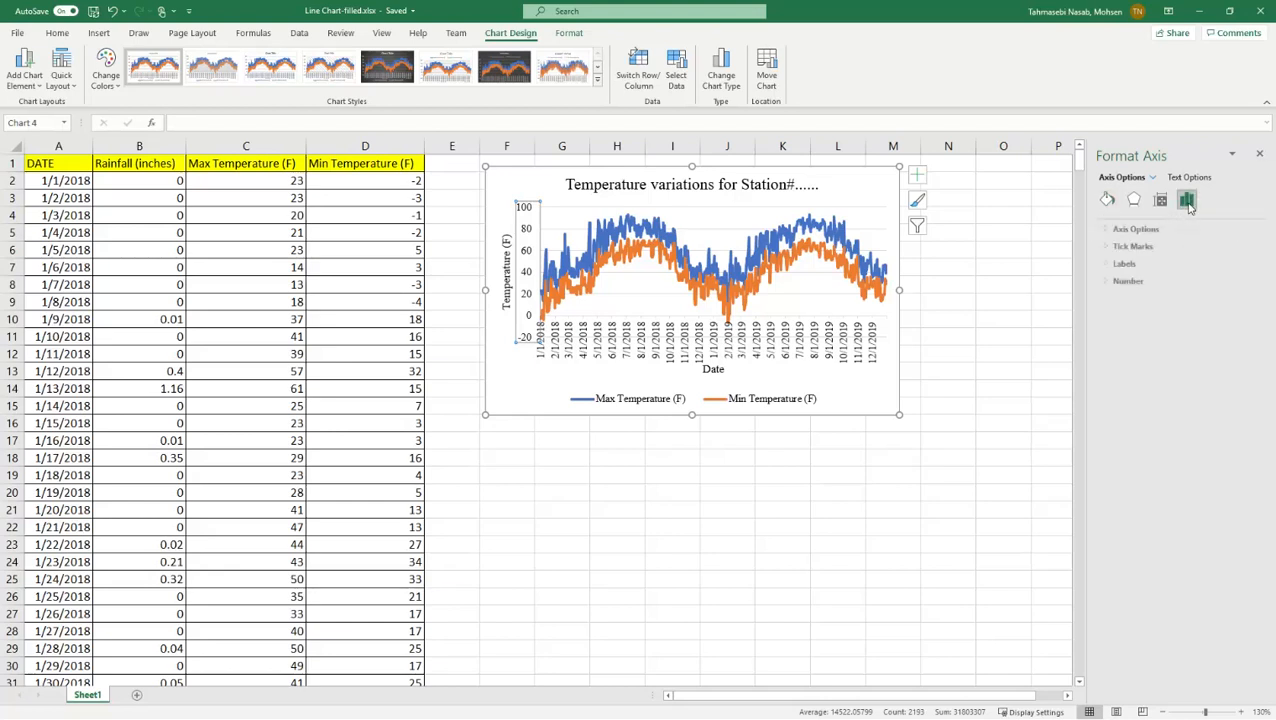
click(1104, 231)
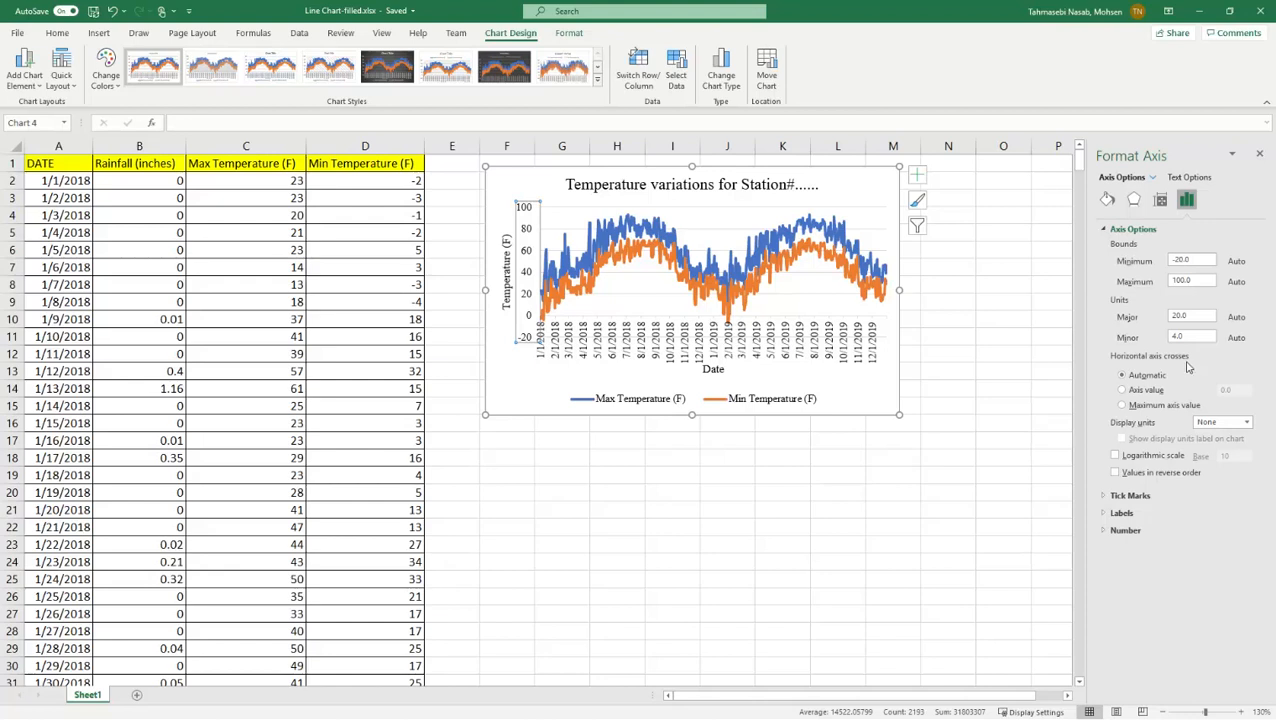
click(1133, 392)
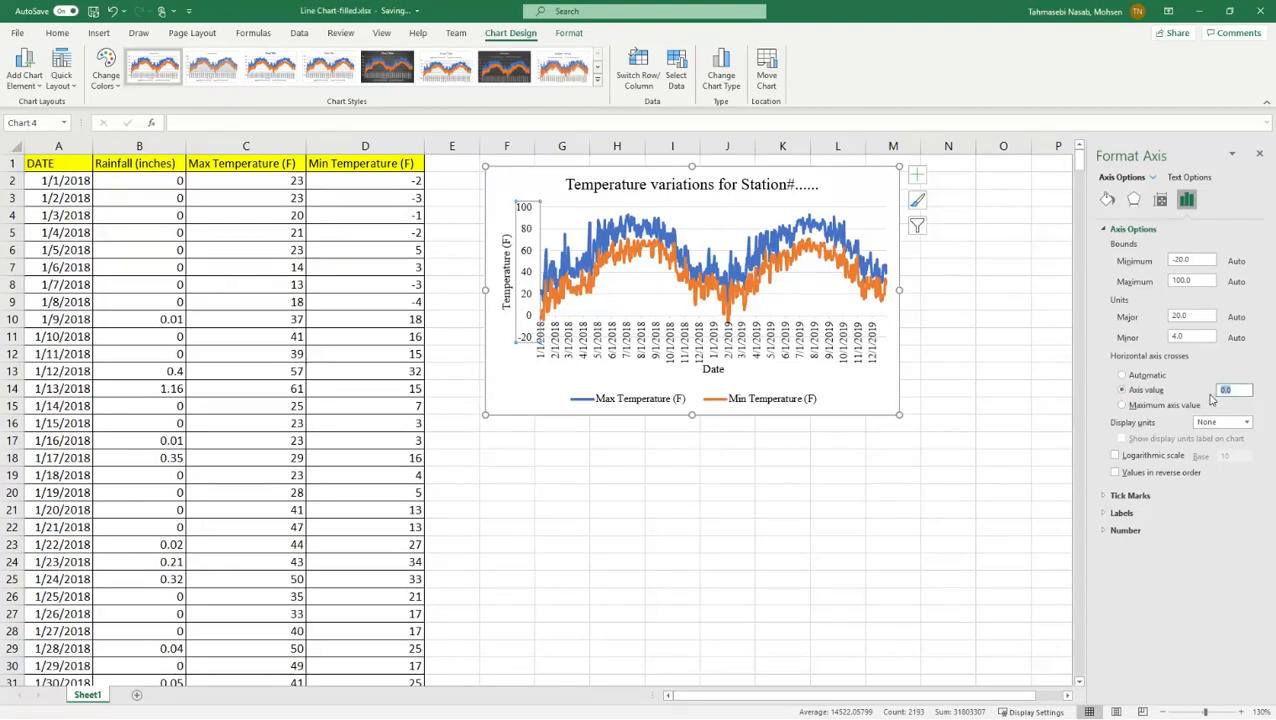
text(-20)
key(Return)
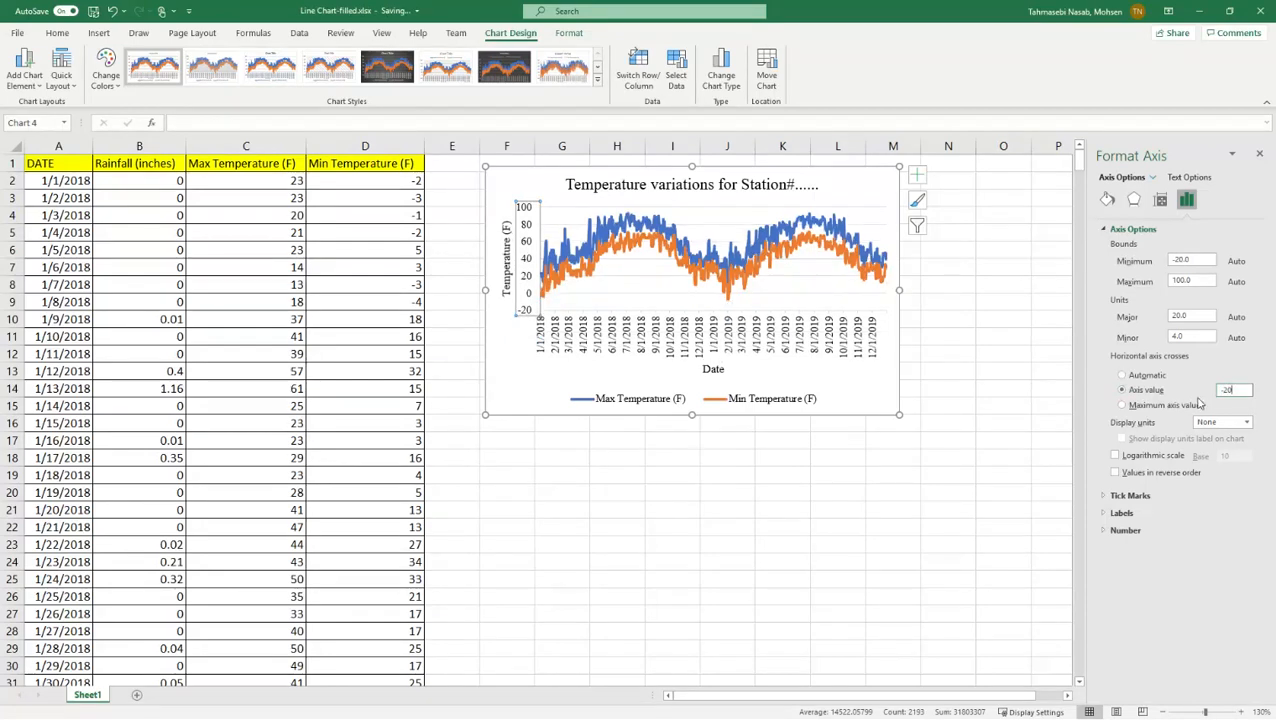
click(533, 380)
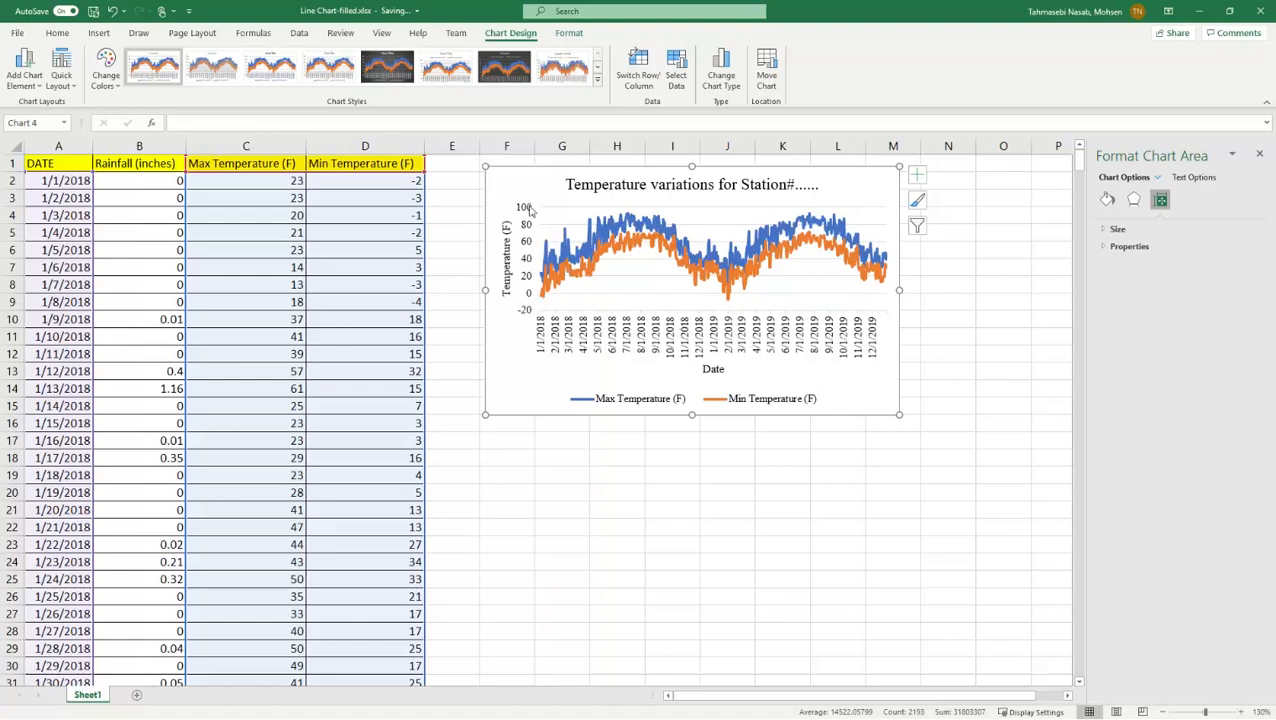
Give the chart's vertical temperature axis a solid black line.
click(527, 260)
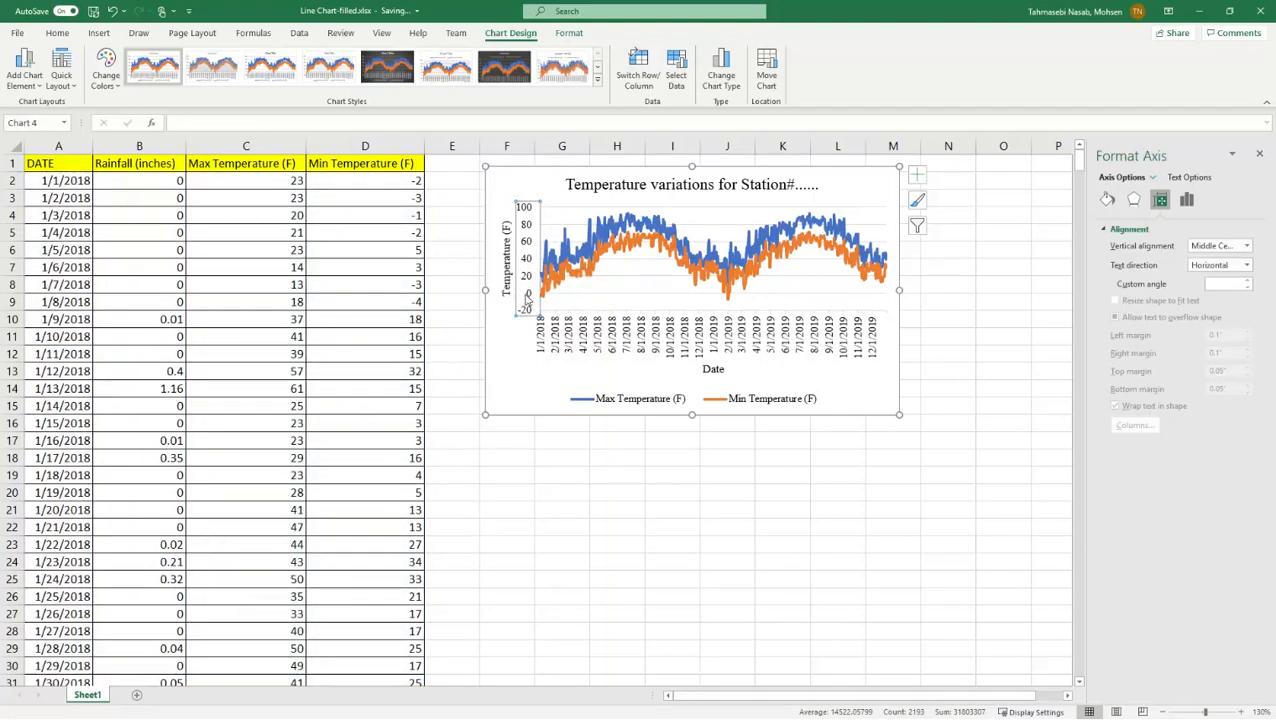
click(1107, 200)
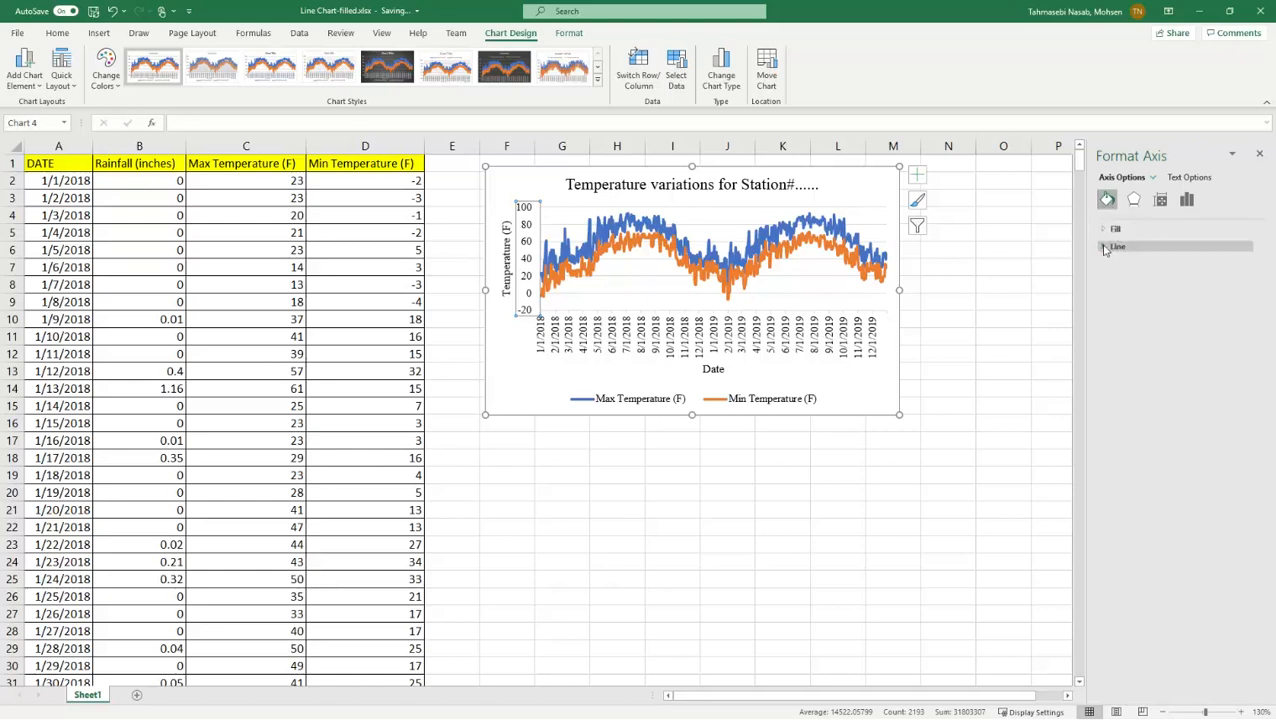
click(1116, 247)
click(1137, 281)
click(1246, 336)
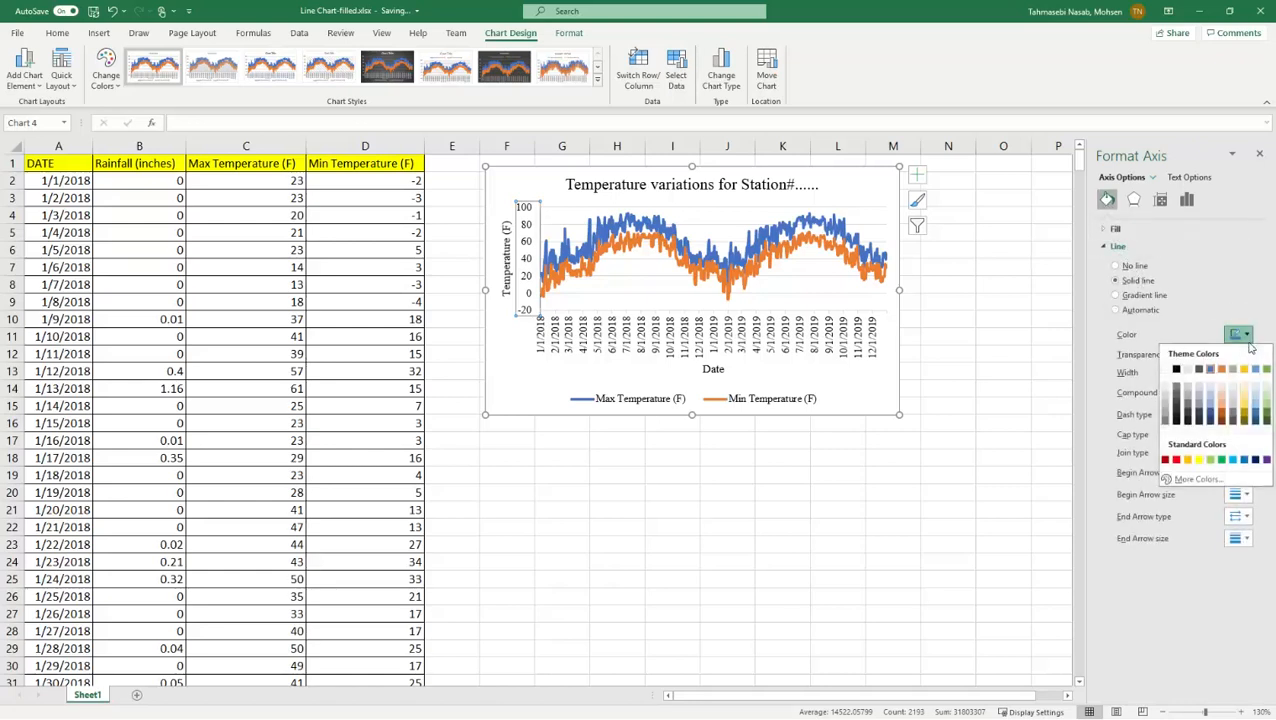
click(1178, 370)
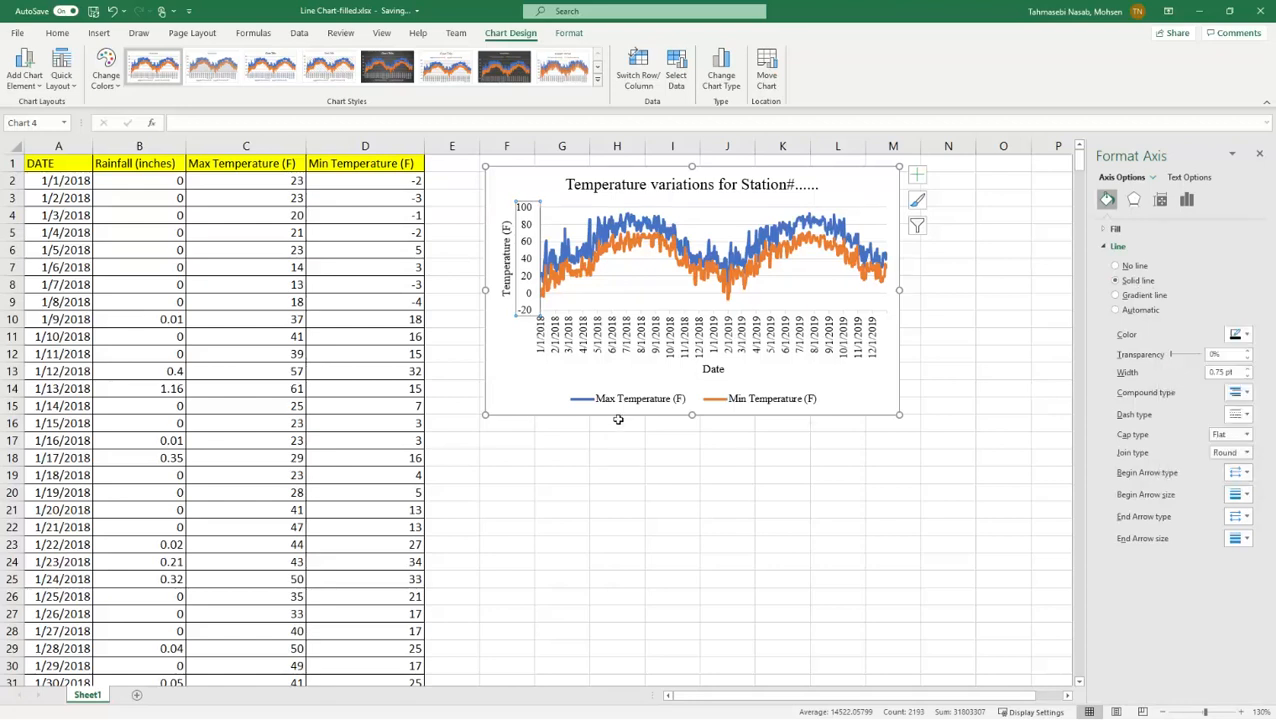
click(519, 397)
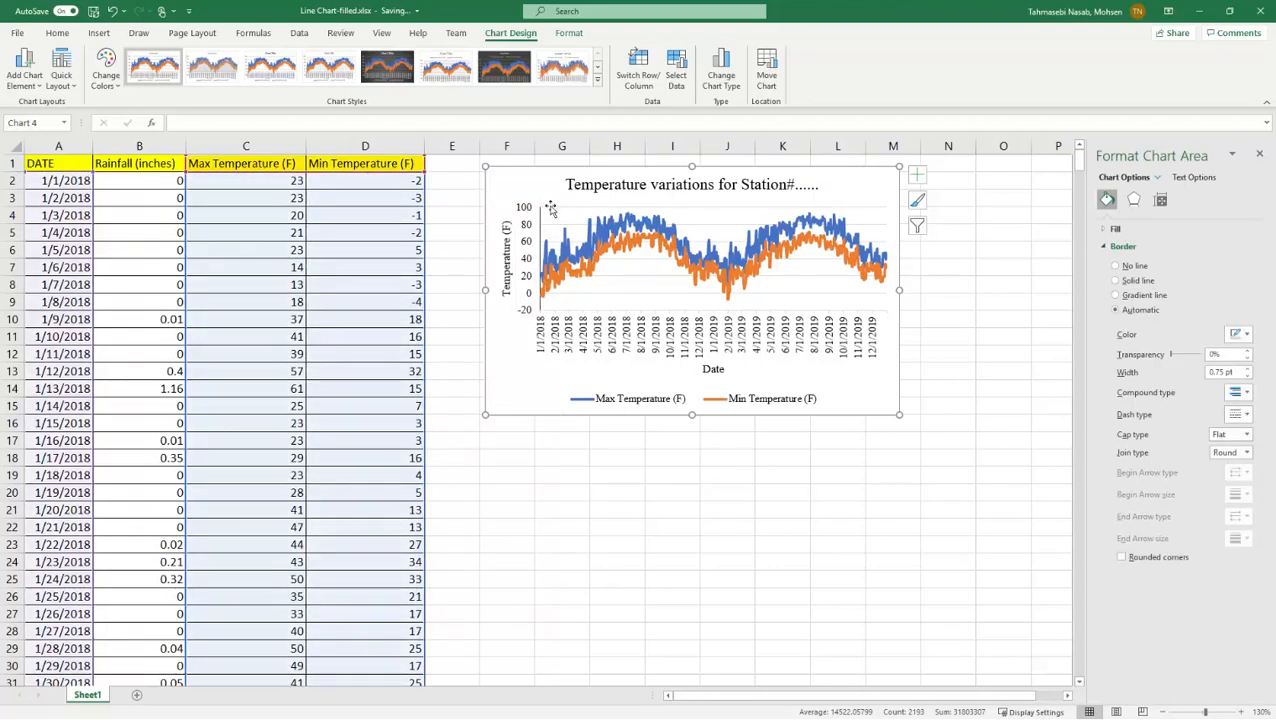
Set the major tick marks of the vertical temperature axis to Outside.
click(524, 282)
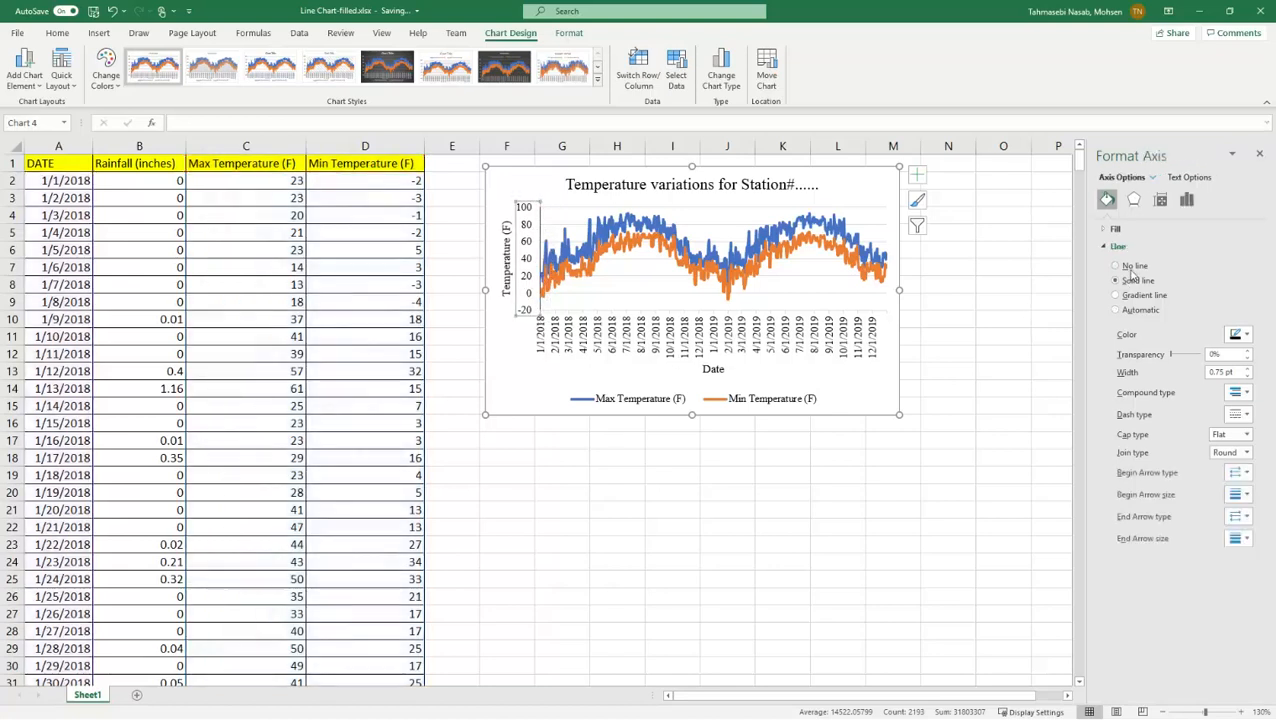
click(1187, 201)
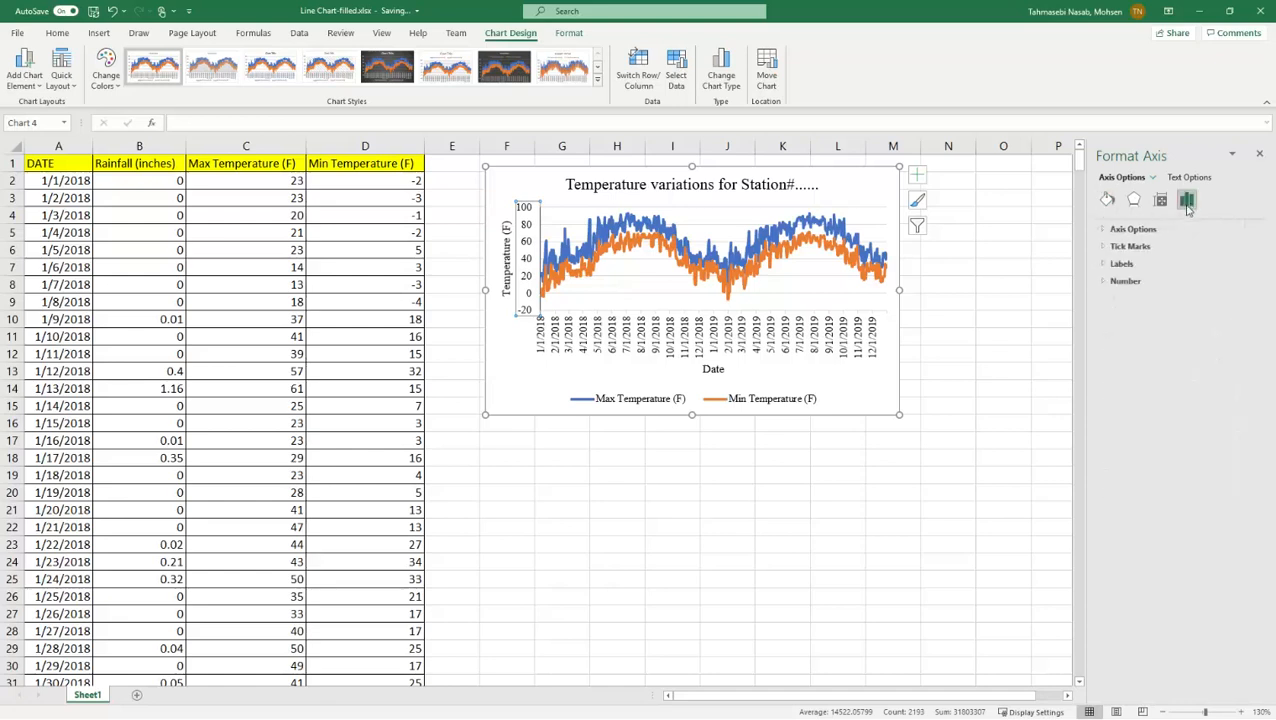
click(1116, 246)
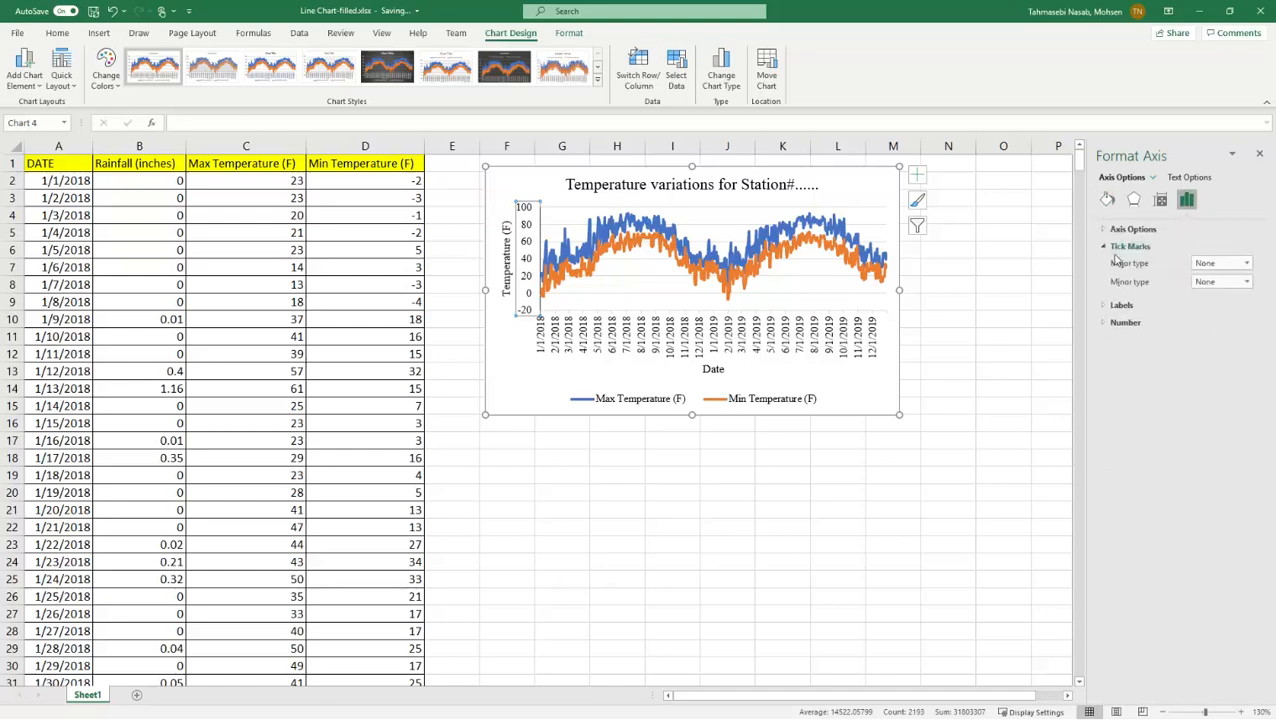
click(1247, 264)
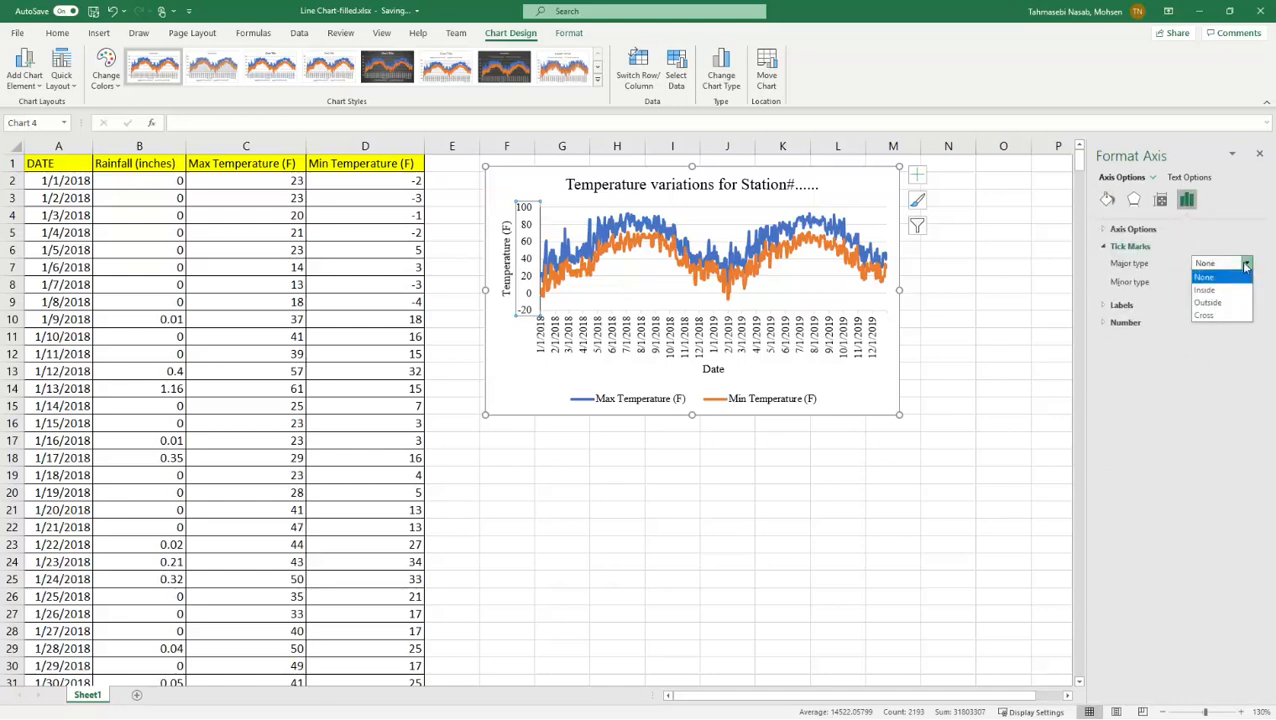
click(1207, 302)
click(544, 300)
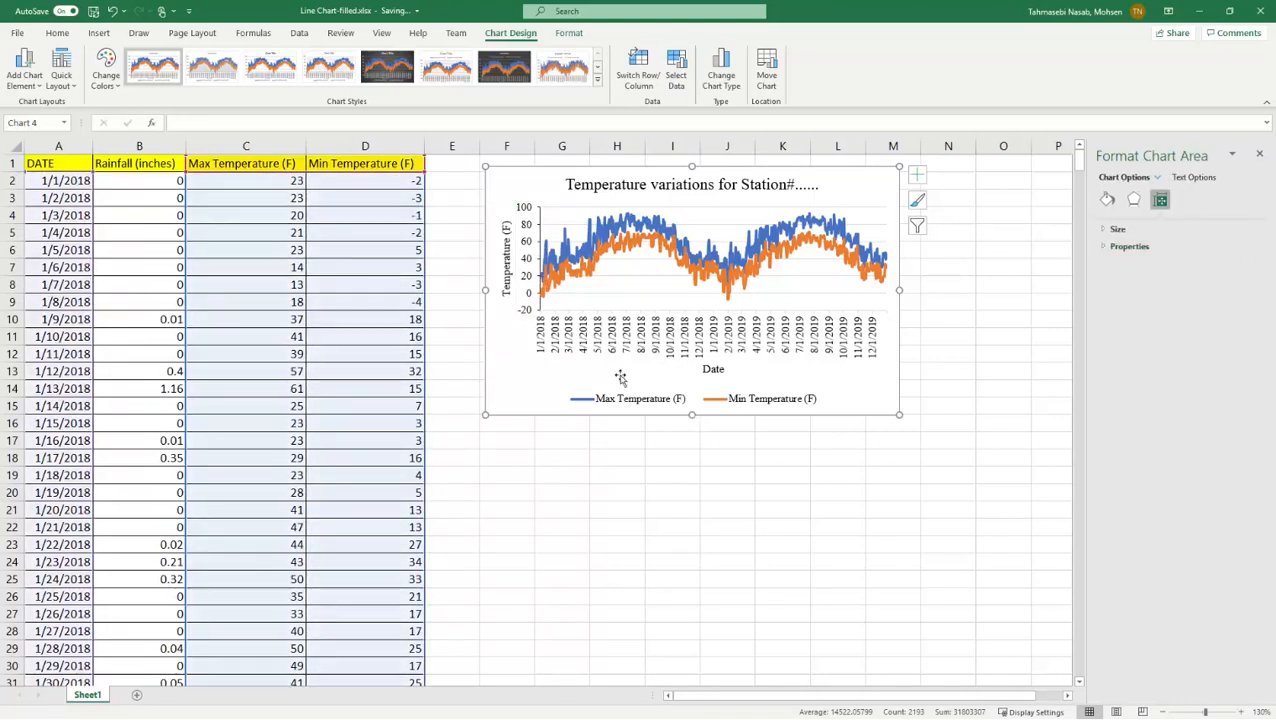
Change the line color of the chart's horizontal date axis to black.
click(630, 348)
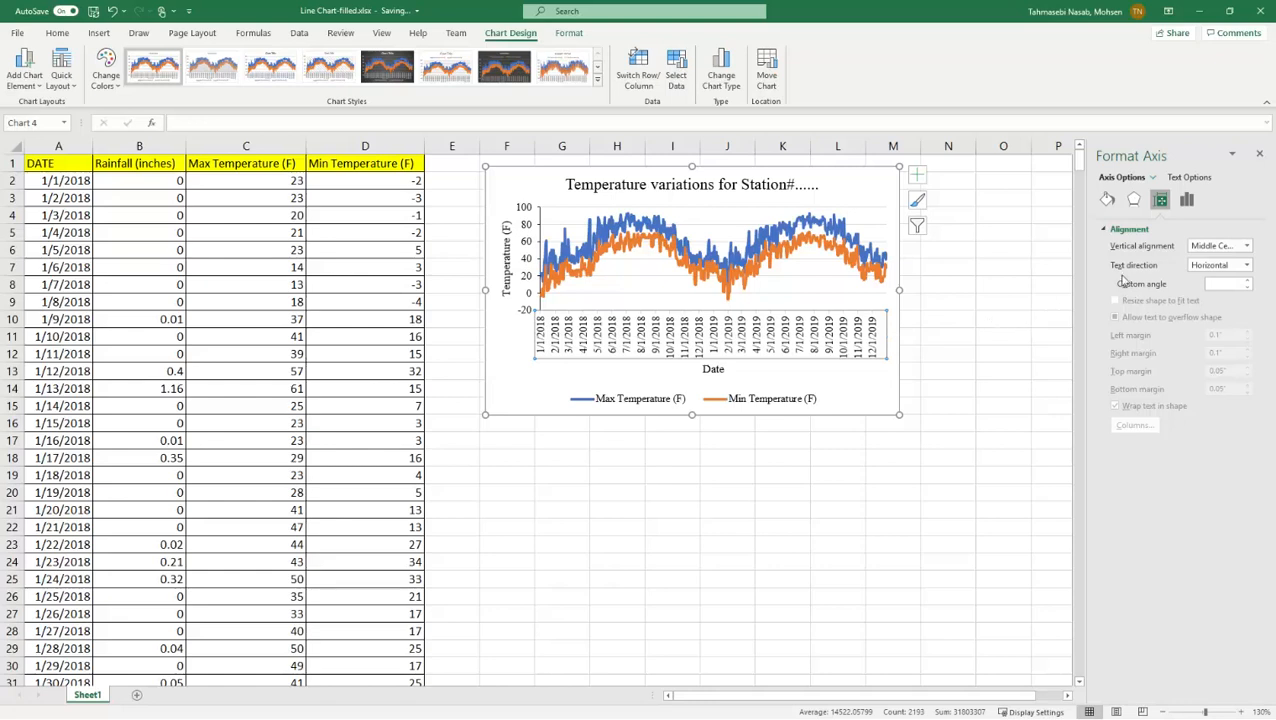
click(1107, 199)
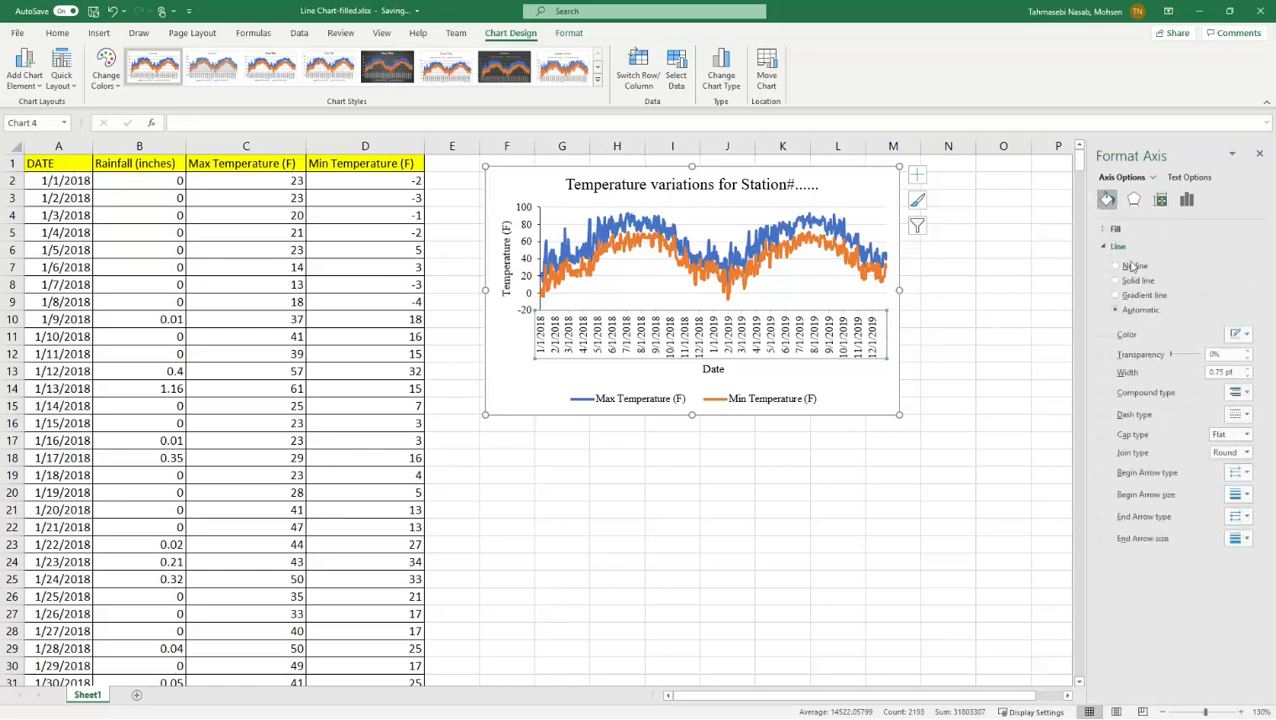
click(1245, 334)
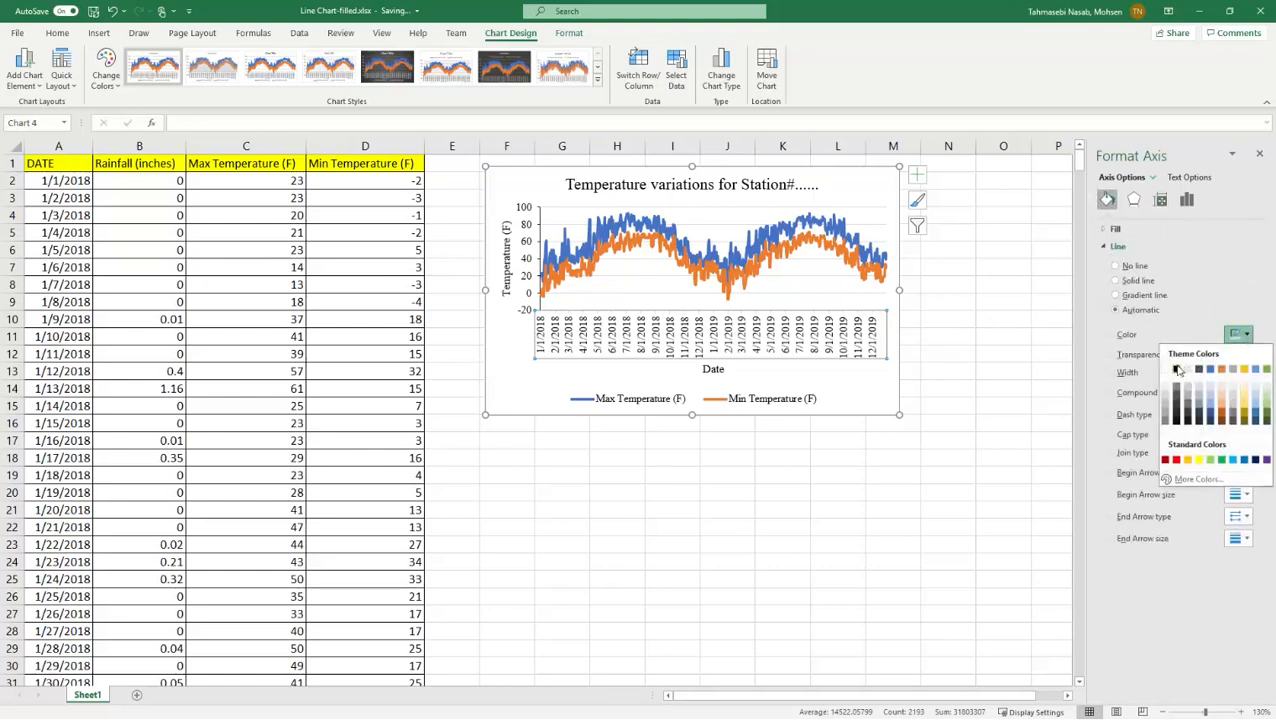
click(1146, 375)
click(515, 392)
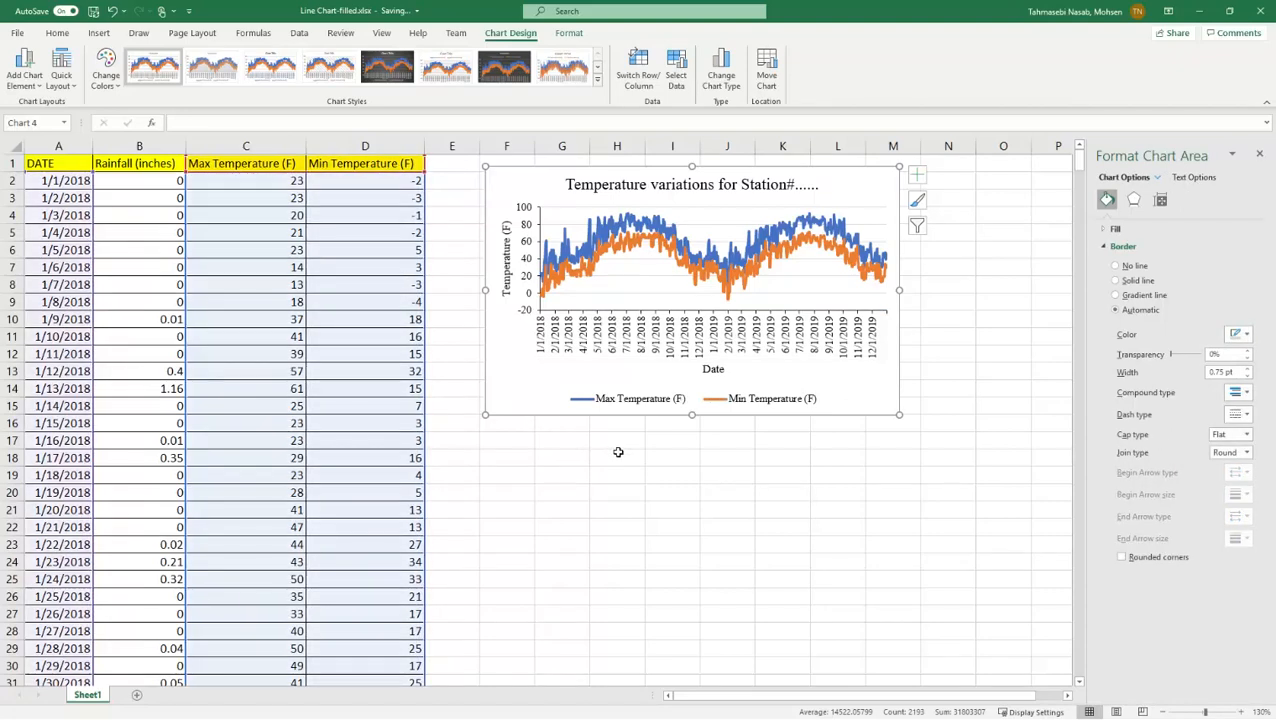
Move the temperature chart about three rows down on the worksheet.
drag(541, 393, 537, 446)
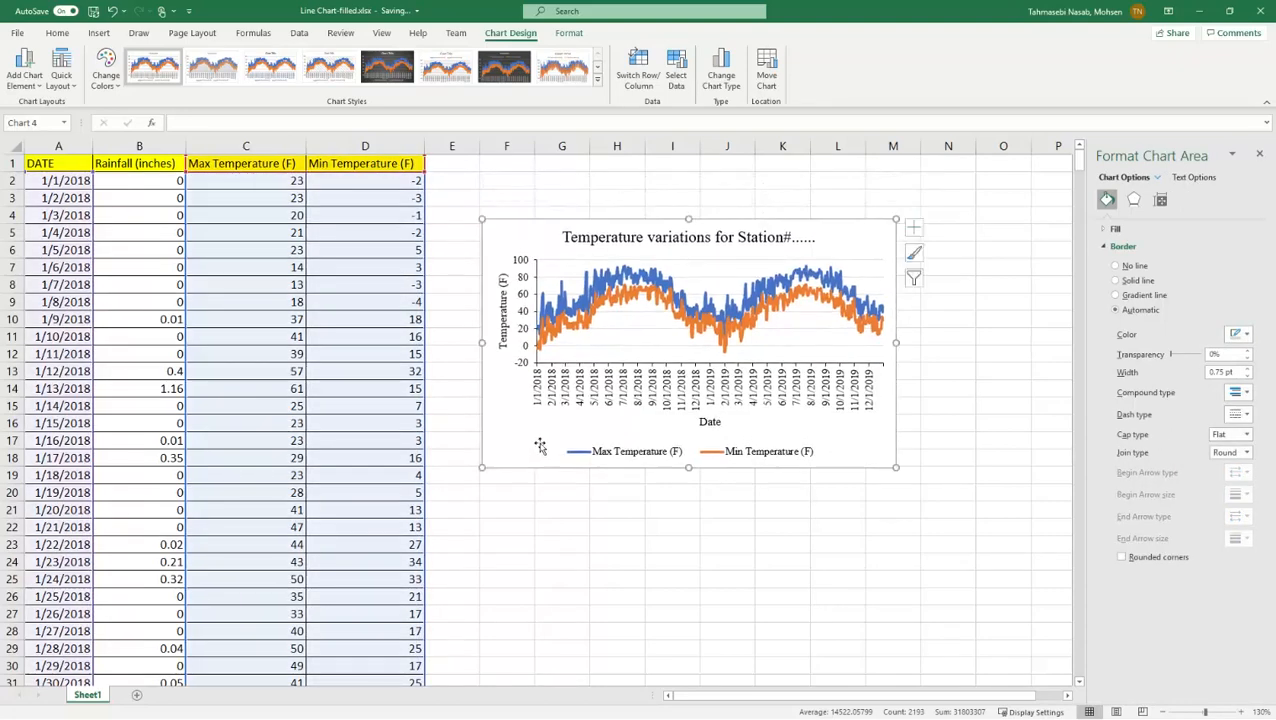
click(631, 346)
click(639, 371)
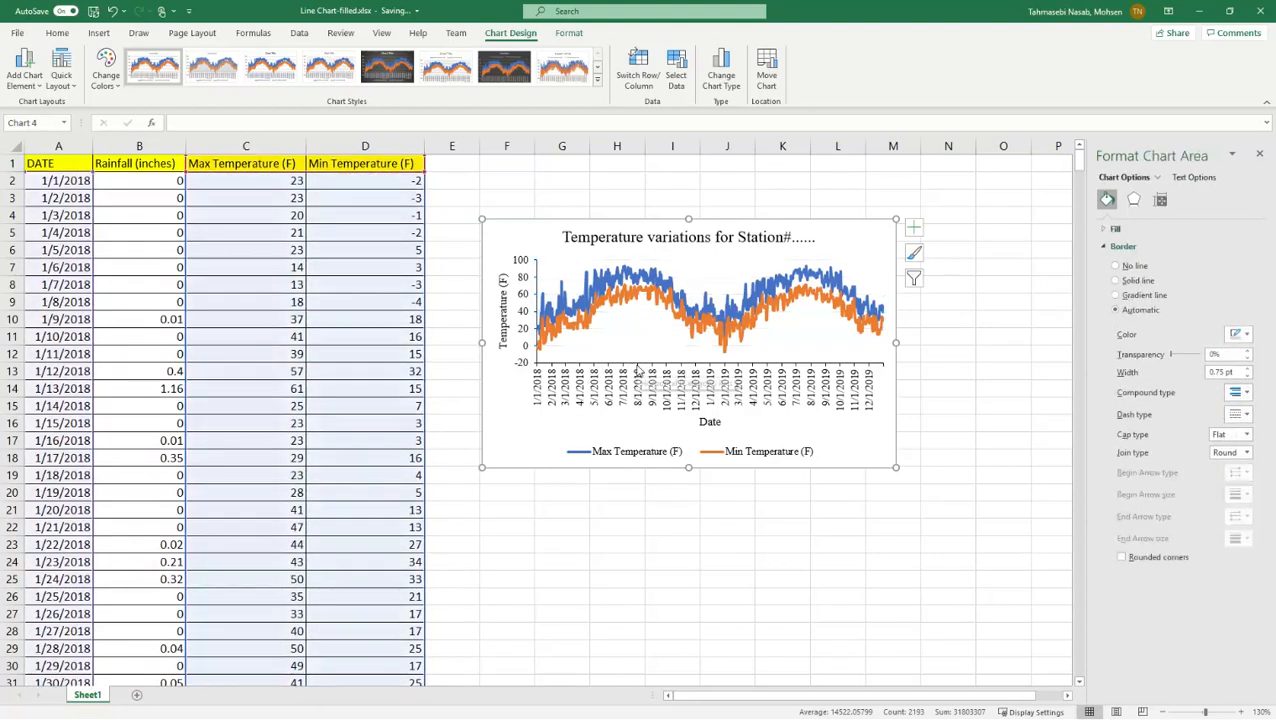
Change the line color of the Max Temperature (F) series to the standard red.
click(608, 280)
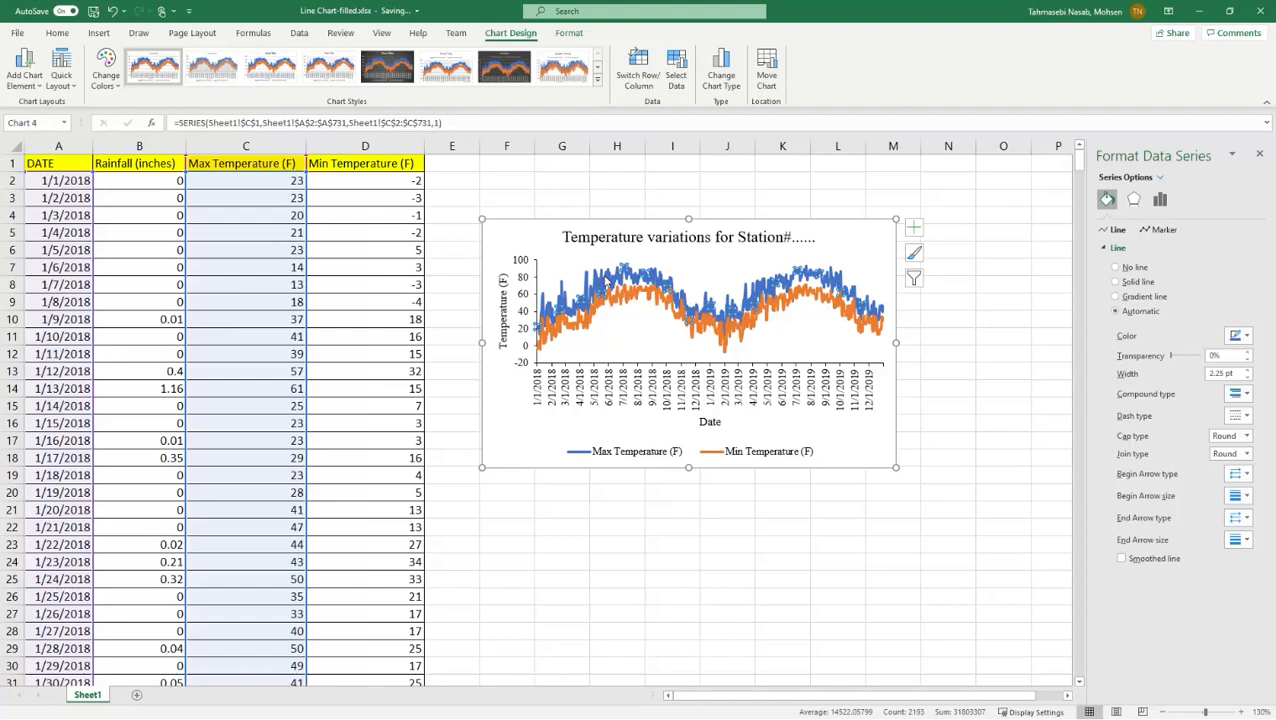
click(1248, 337)
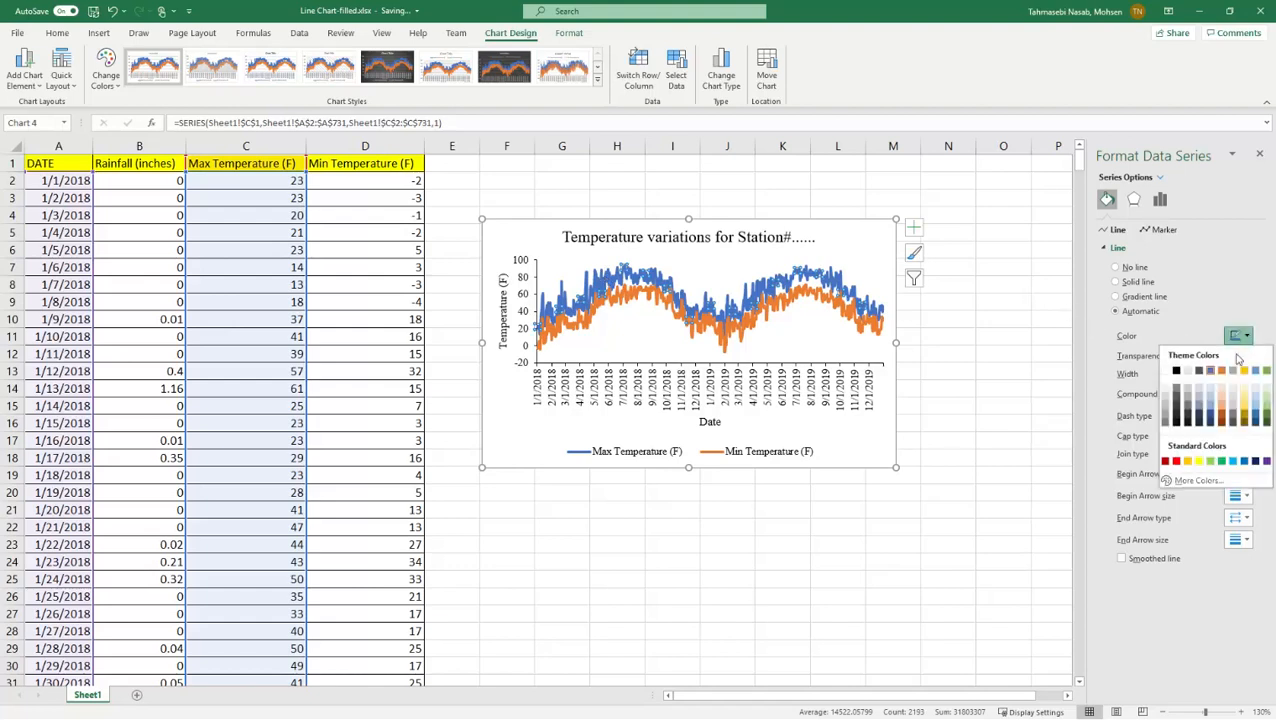
click(1176, 461)
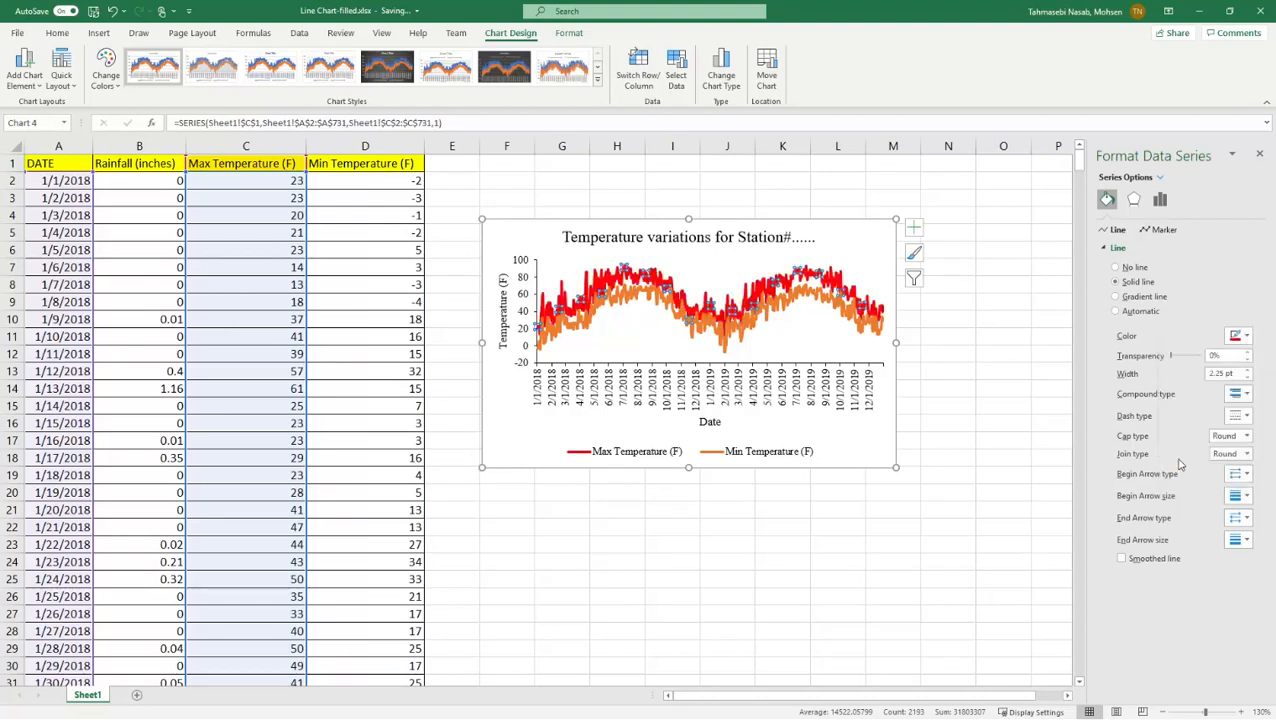
Change the line color of the Min Temperature (F) series to a darker blue theme color.
click(838, 309)
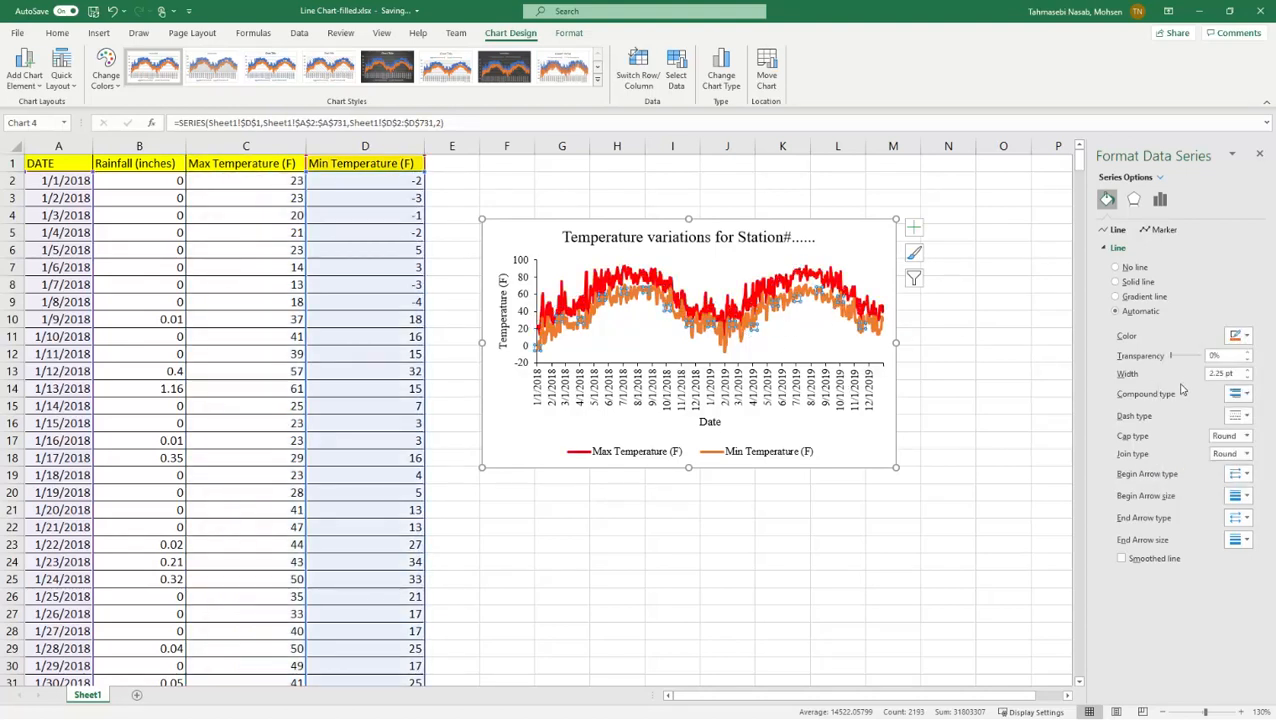
click(1240, 336)
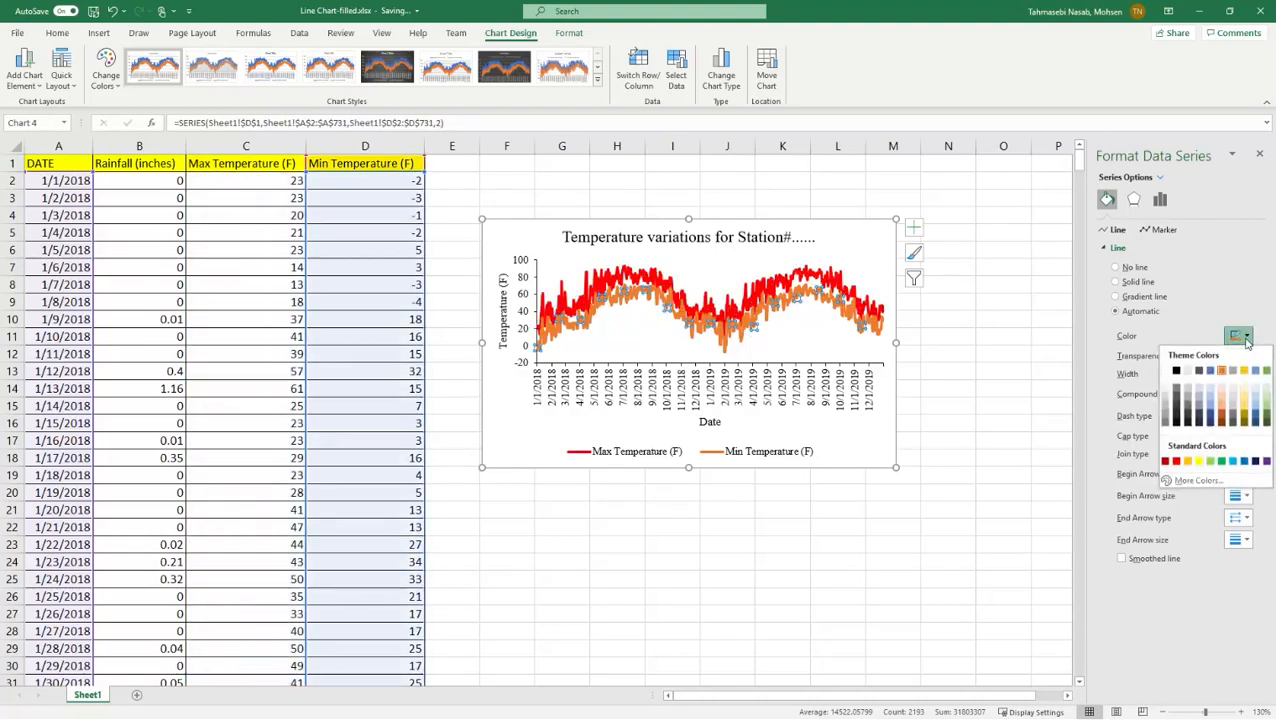
click(1256, 414)
click(543, 442)
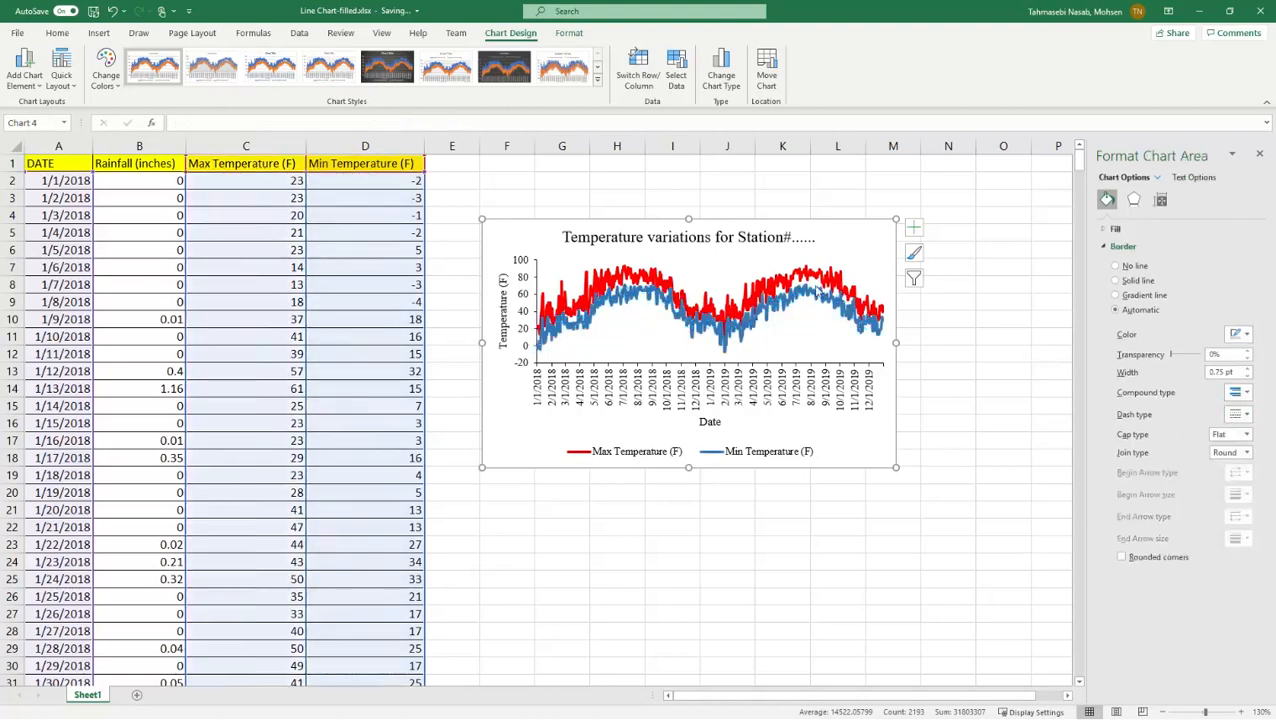
Reduce the line width of the Max Temperature (F) series to 1 pt.
click(620, 268)
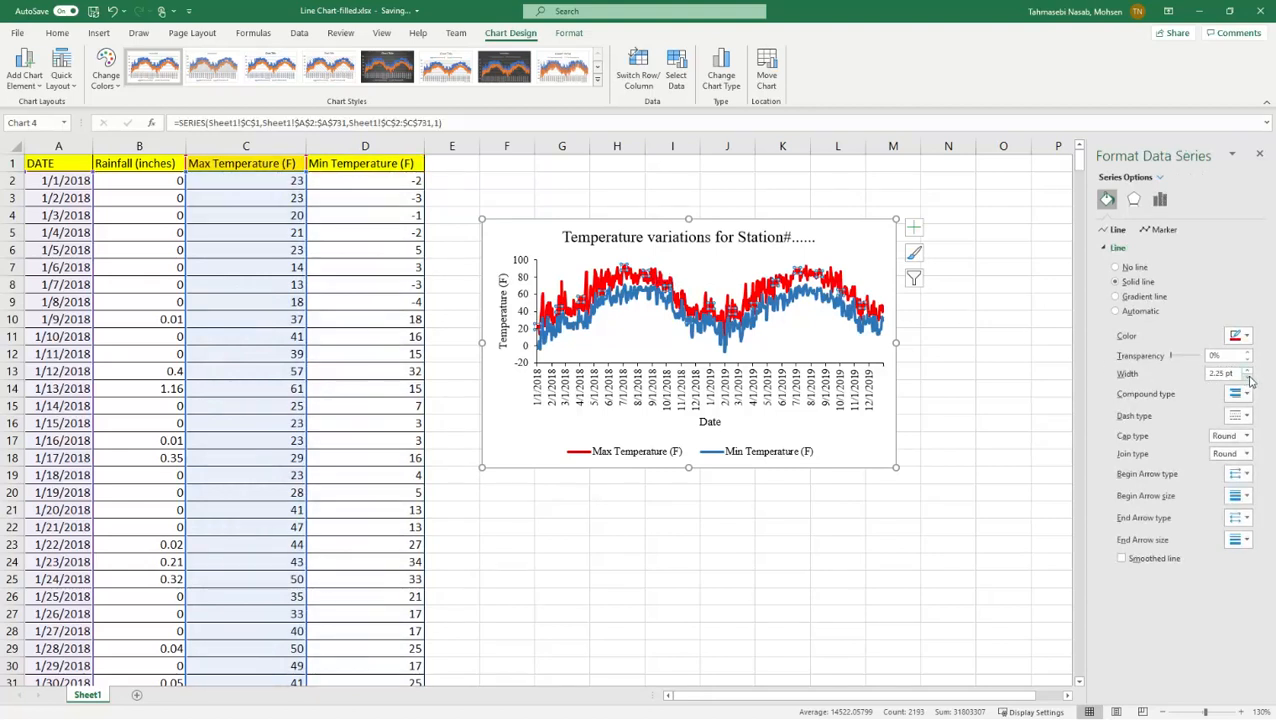
click(1248, 377)
click(1248, 377)
click(1248, 377)
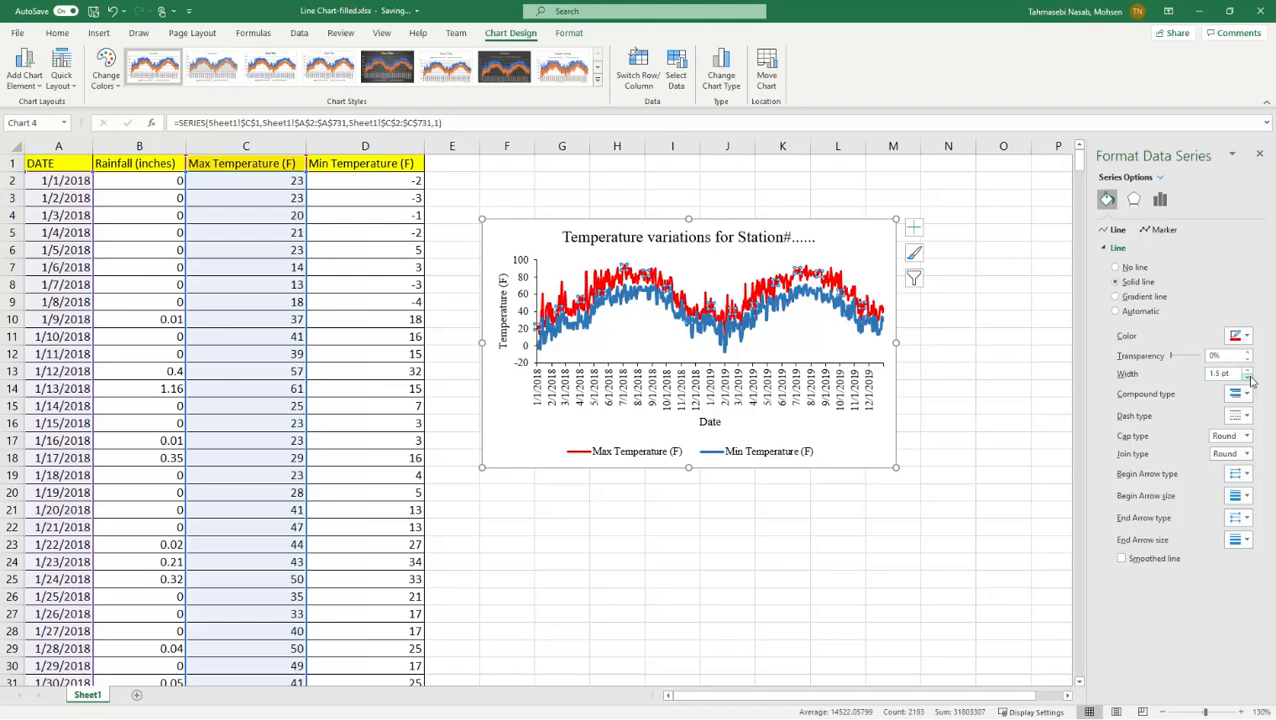
click(1248, 377)
click(1248, 377)
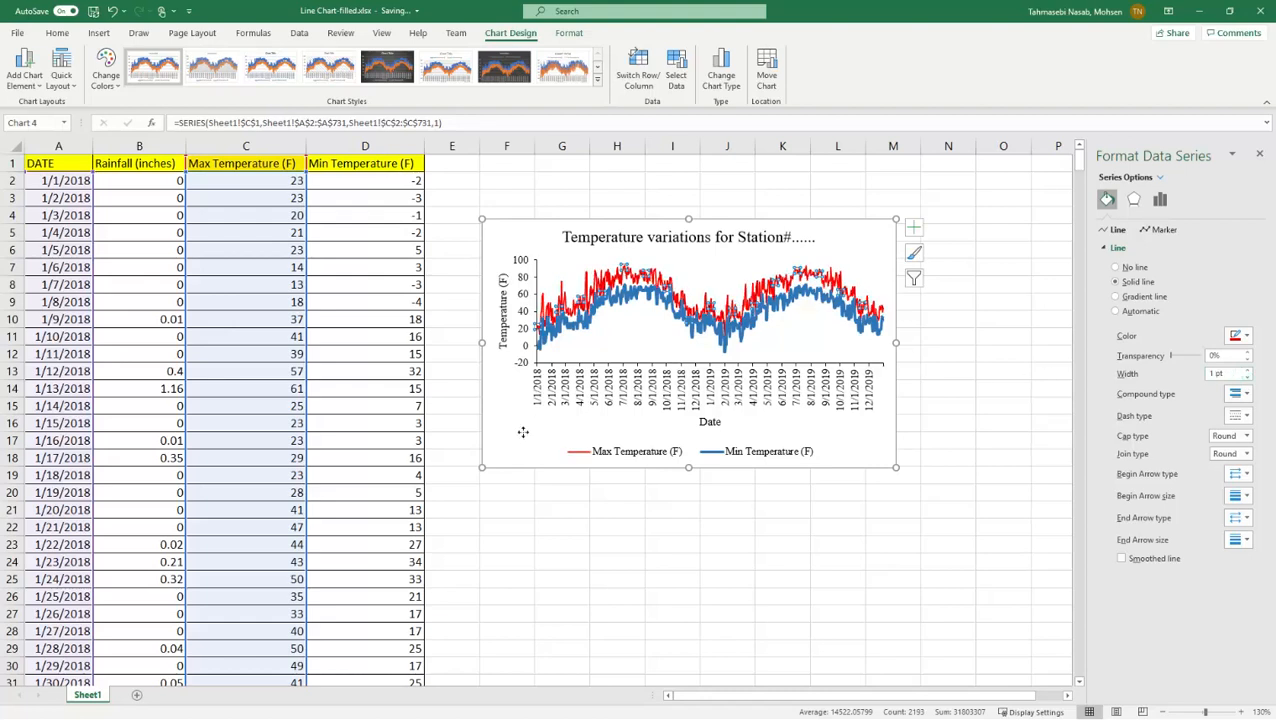
Reduce the line width of the Min Temperature (F) series to below 1.5 pt.
click(522, 432)
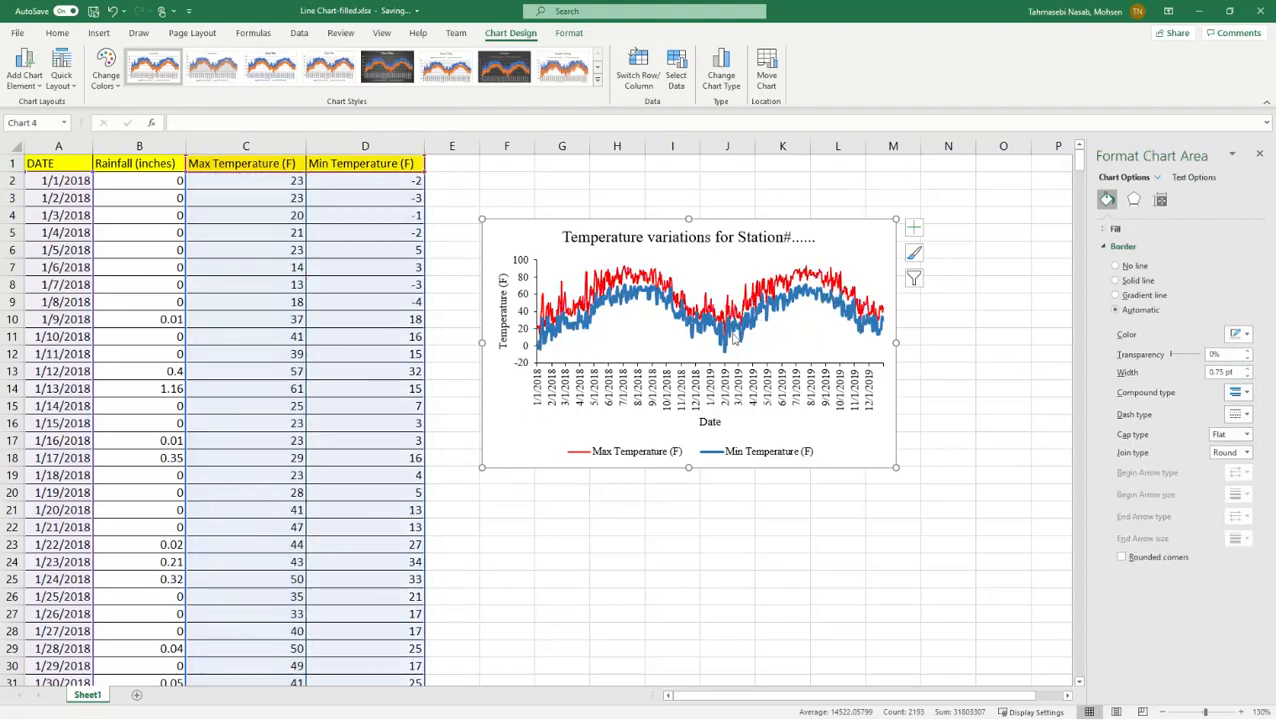
click(690, 333)
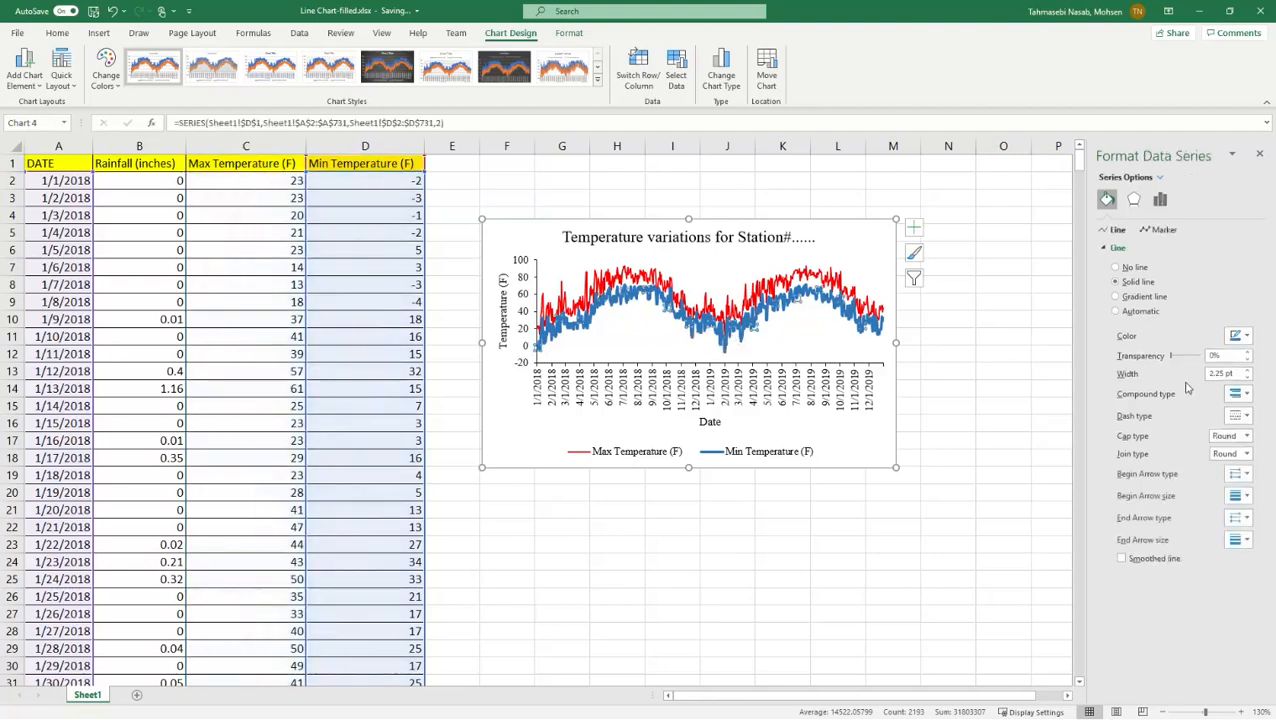
click(1248, 377)
click(1248, 377)
click(1248, 377)
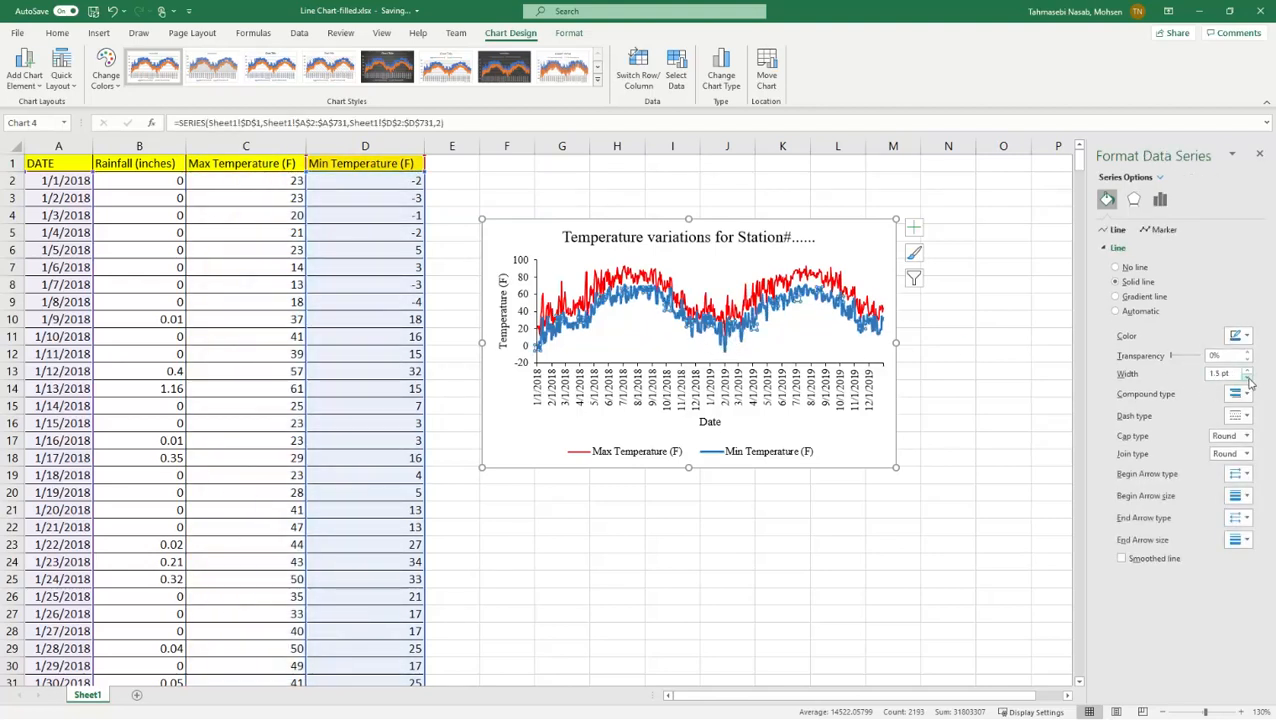
click(1248, 377)
click(525, 453)
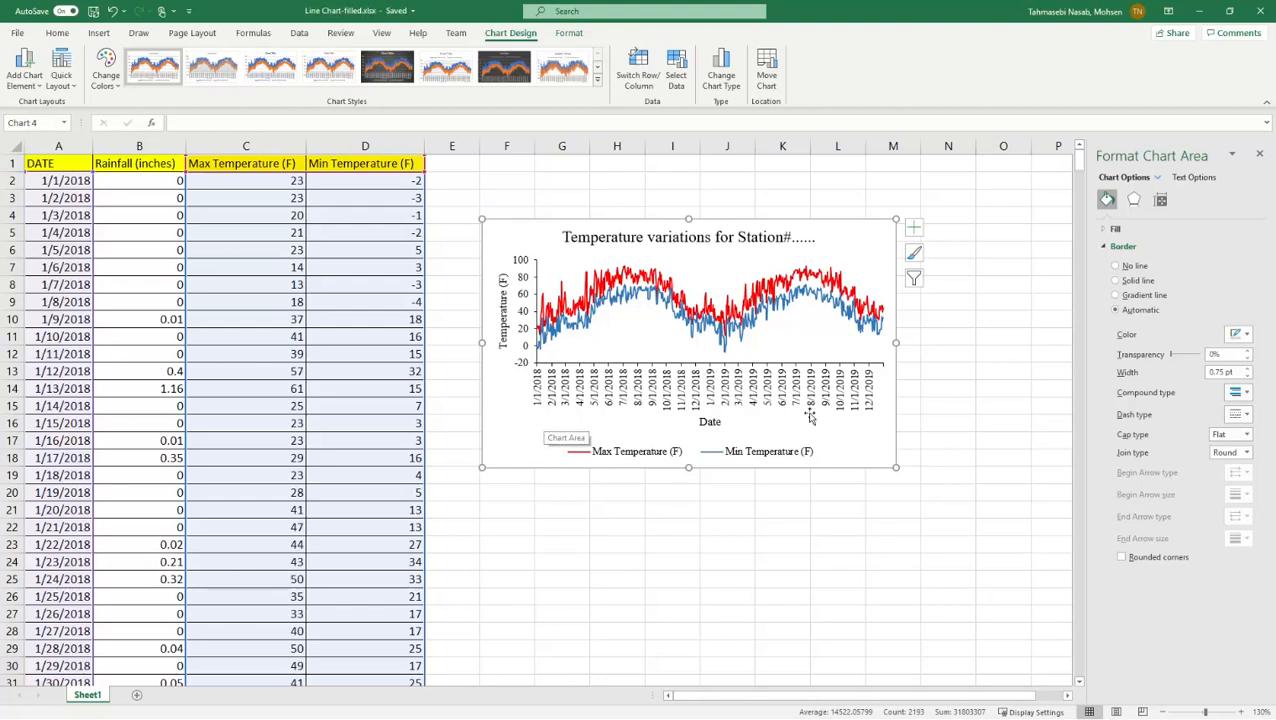
Widen the temperature chart to reach column O, then move it up and left so its corner sits in cell E3.
drag(898, 343, 1026, 343)
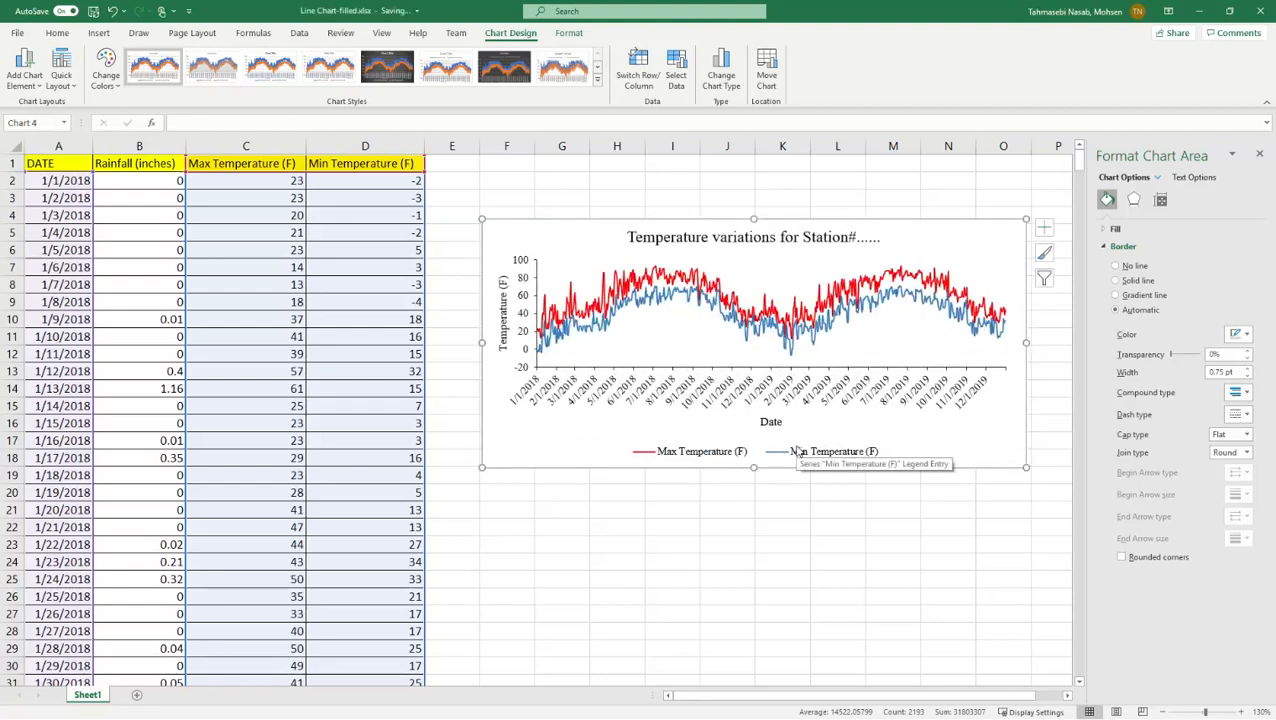
drag(584, 444, 548, 421)
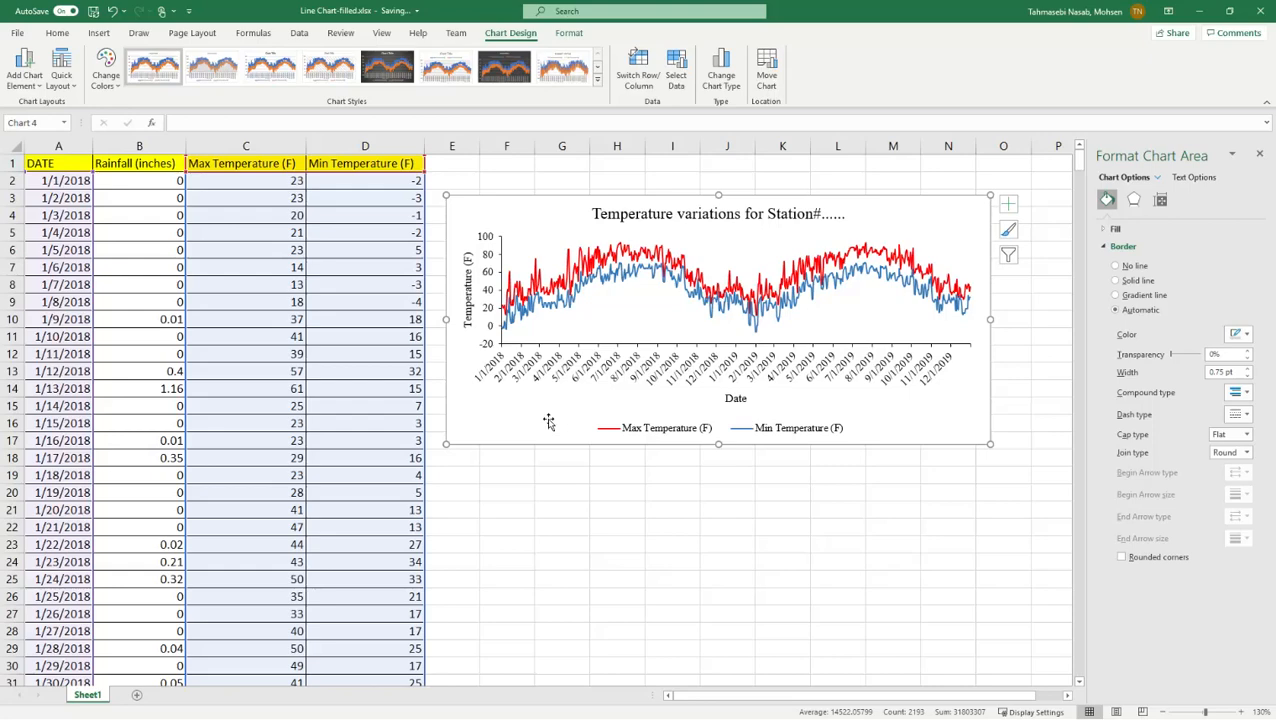
click(559, 475)
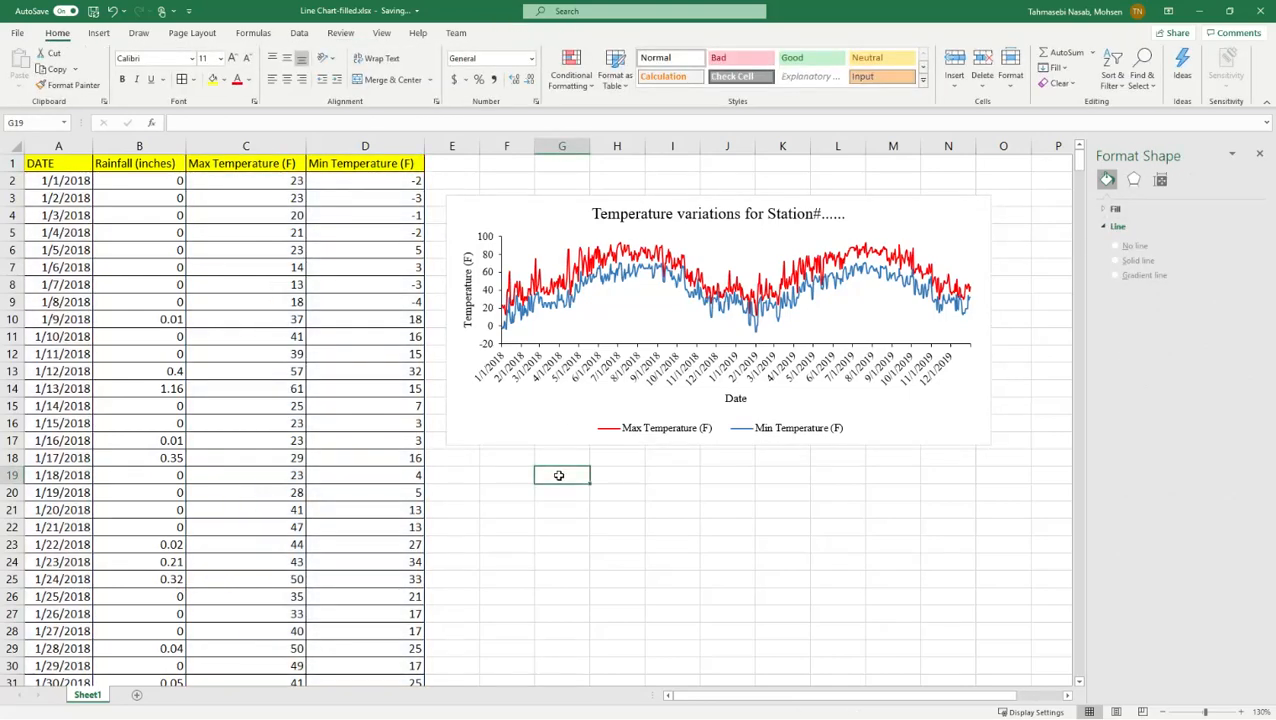